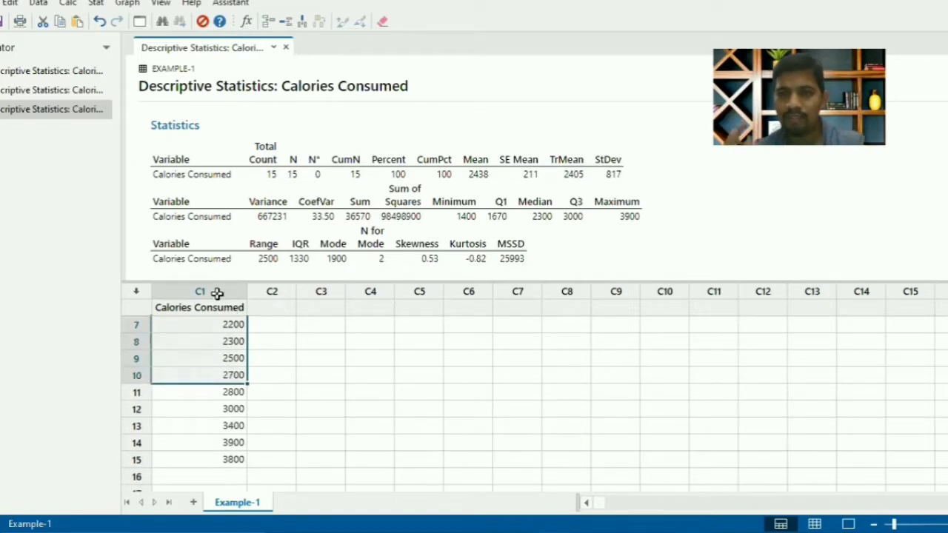
# Try to enter the text TEST in row 16 of the Calories Consumed column, and clear it again
pyautogui.click(214, 476)
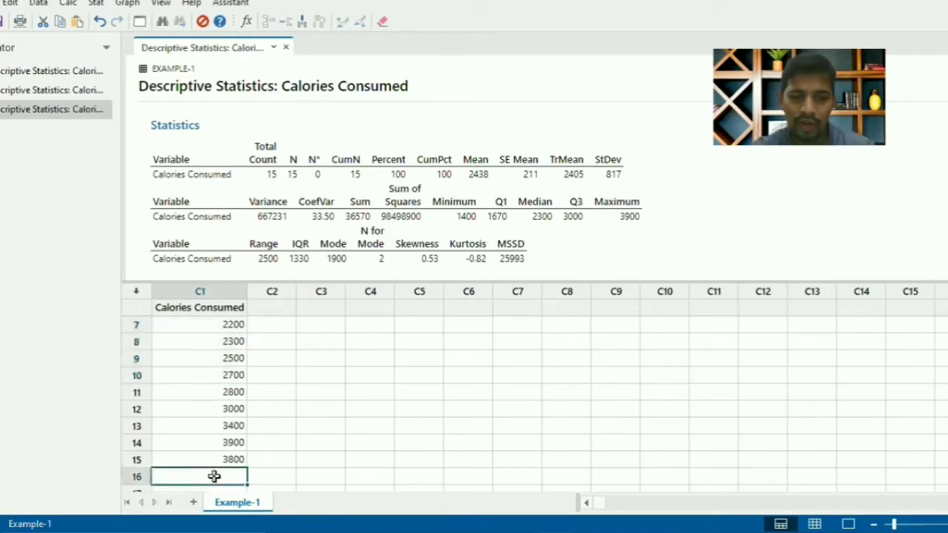
pyautogui.write('TEST')
pyautogui.press('Return')
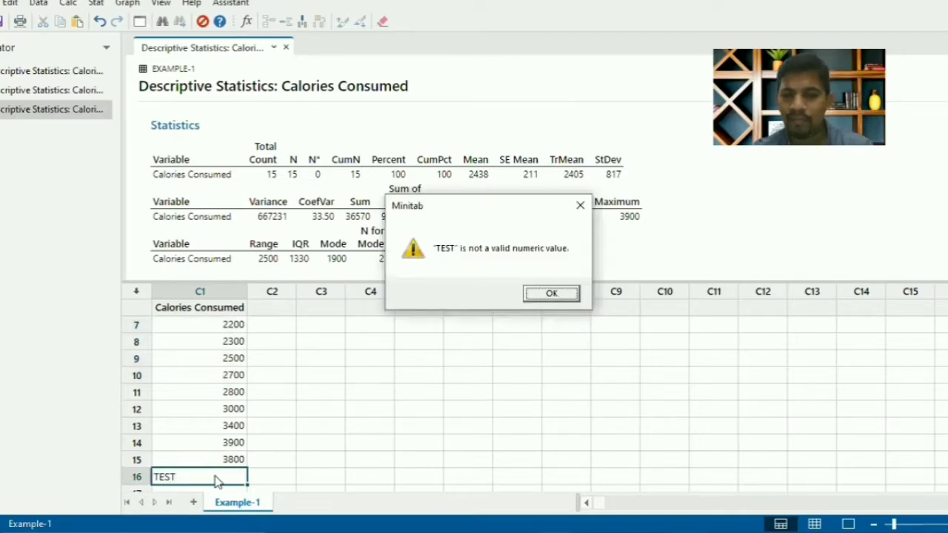
pyautogui.press('Return')
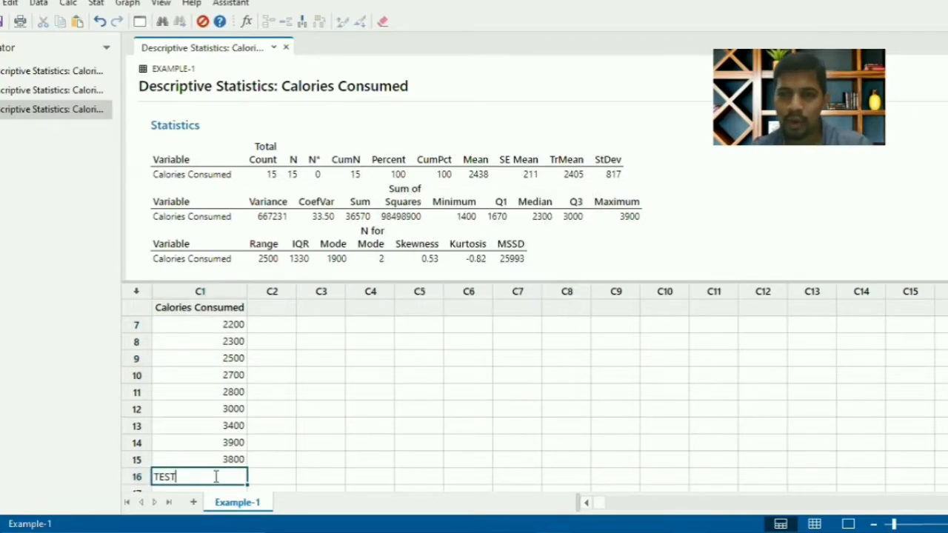
pyautogui.press('BackSpace')
pyautogui.press('BackSpace')
pyautogui.press('BackSpace')
pyautogui.press('Return')
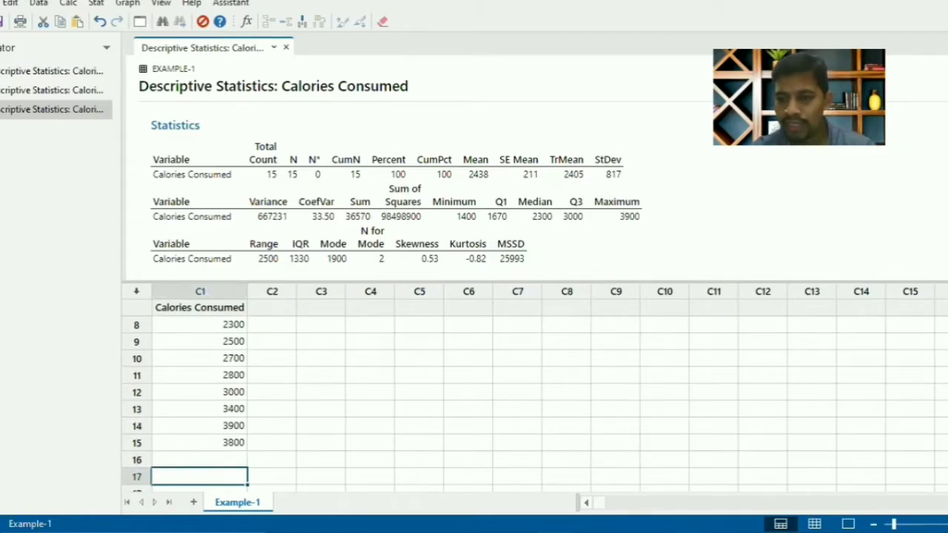
pyautogui.hotkey('ctrl', 'Home')
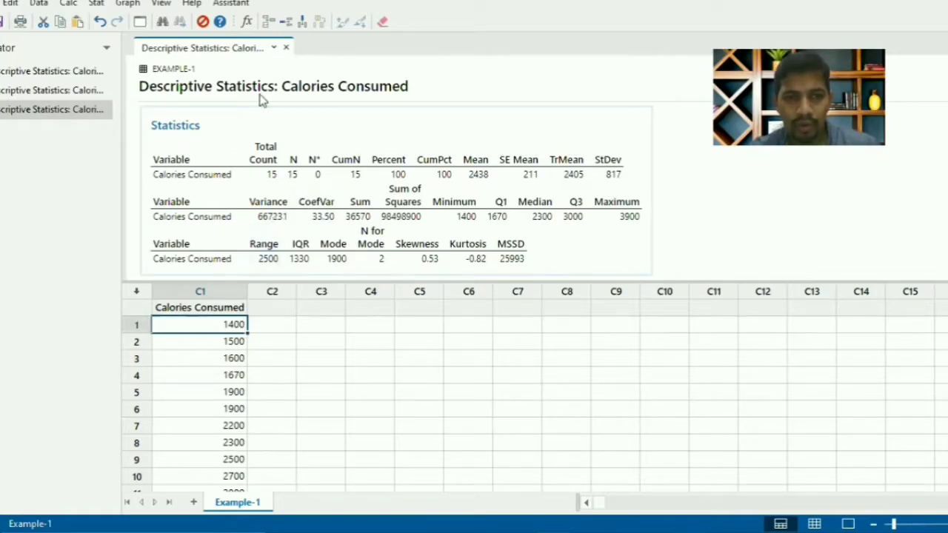
# Delete all three existing Descriptive Statistics results for Calories Consumed from the output
pyautogui.click(364, 118)
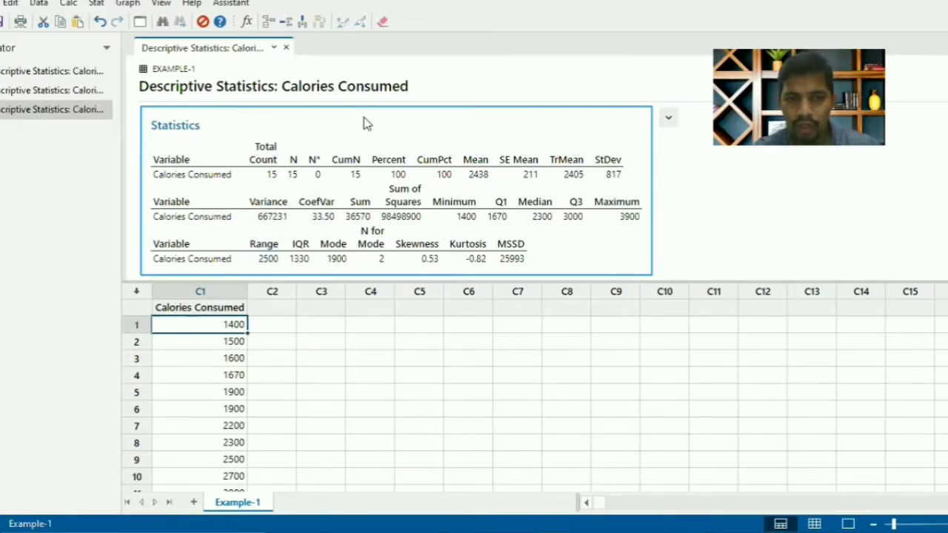
pyautogui.press('Delete')
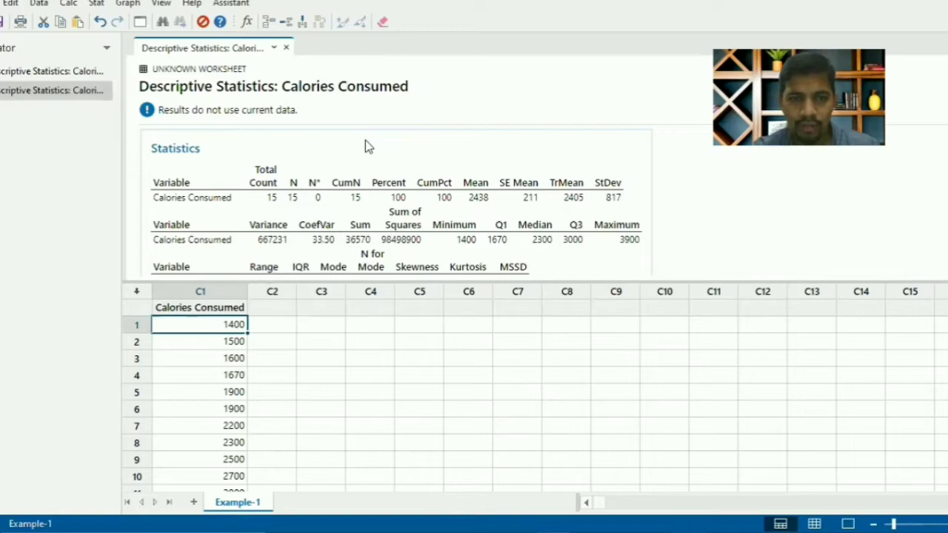
pyautogui.click(364, 140)
pyautogui.press('Delete')
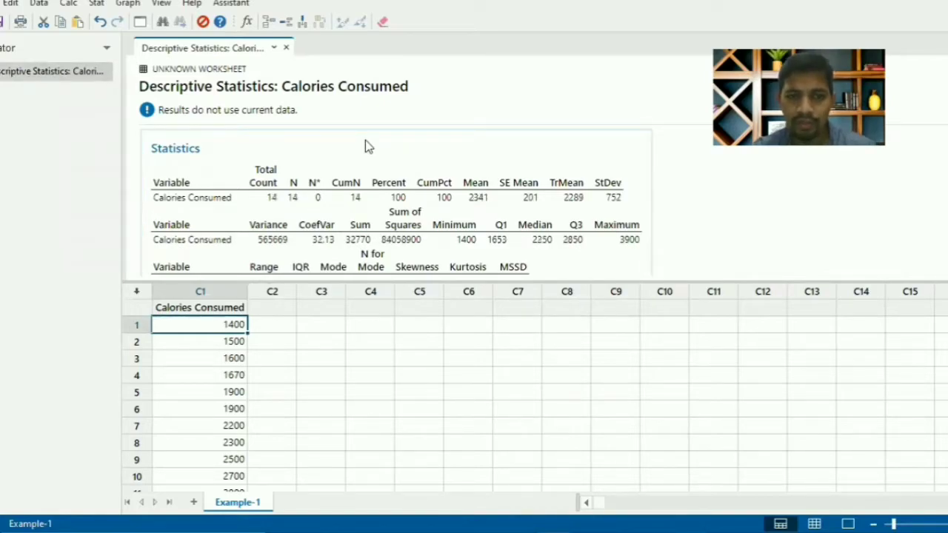
pyautogui.click(366, 146)
pyautogui.press('Delete')
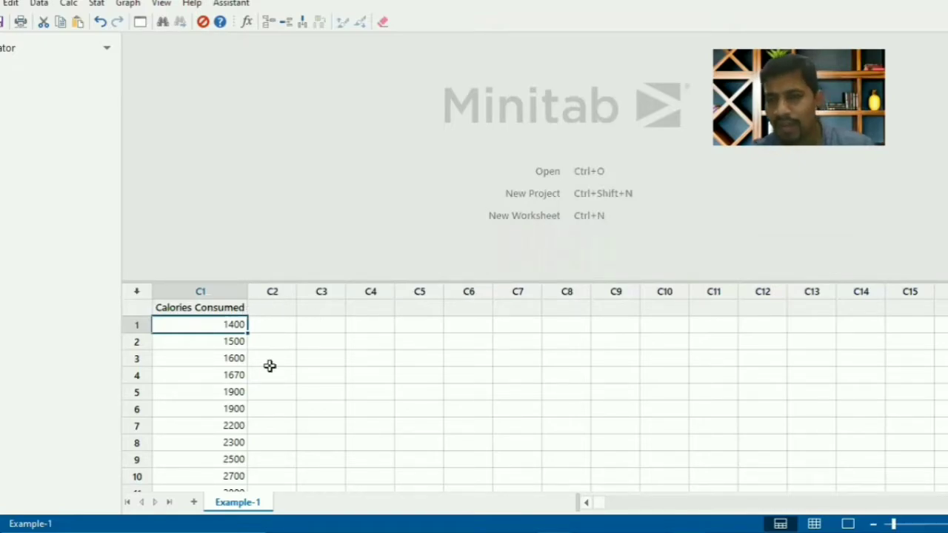
# Start Display Descriptive Statistics and set Calories Consumed as the variable to analyse
pyautogui.click(100, 5)
pyautogui.moveTo(111, 25)
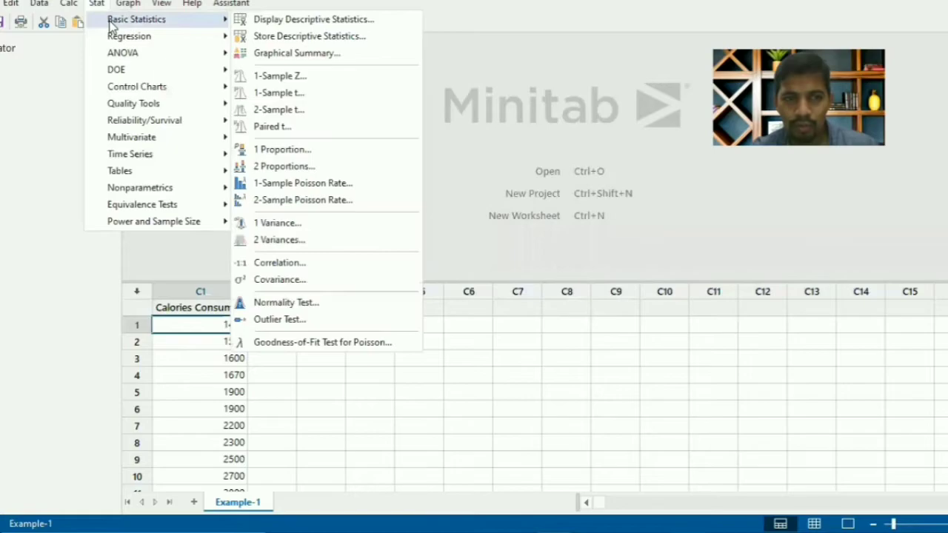
pyautogui.click(271, 25)
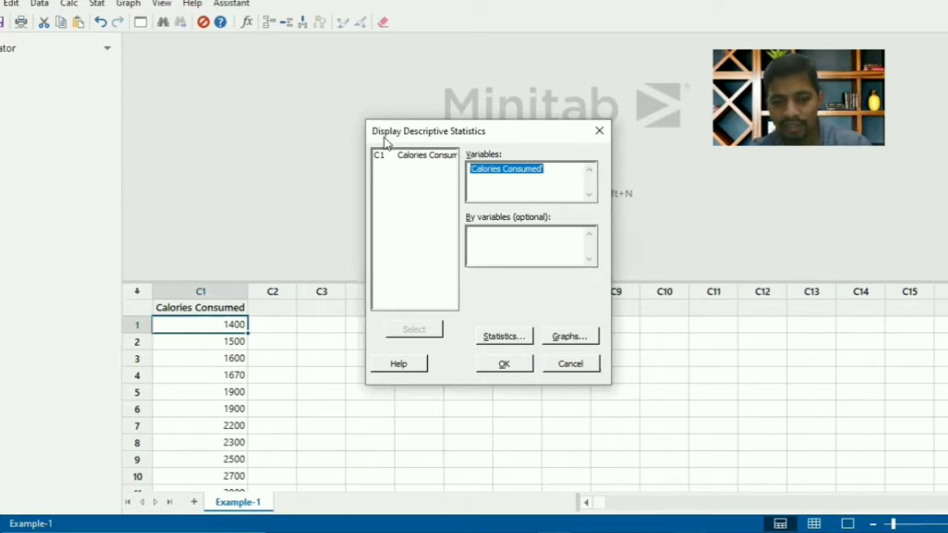
pyautogui.press('BackSpace')
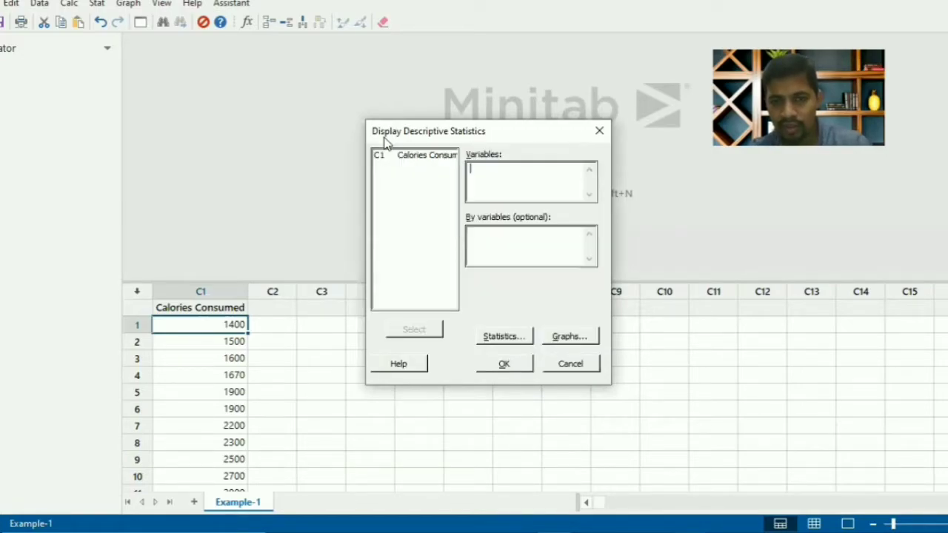
pyautogui.doubleClick(407, 164)
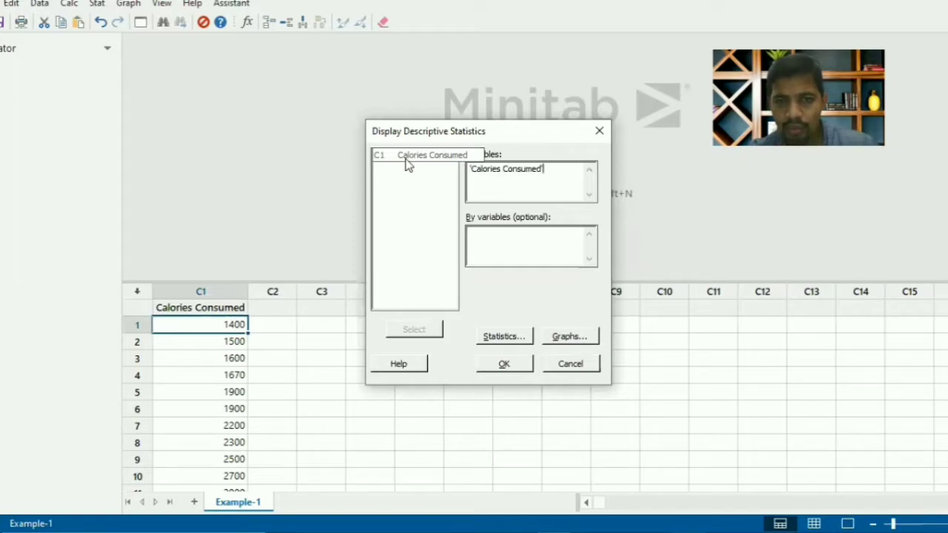
# Include all available statistics in the analysis and generate the descriptive statistics
pyautogui.click(495, 338)
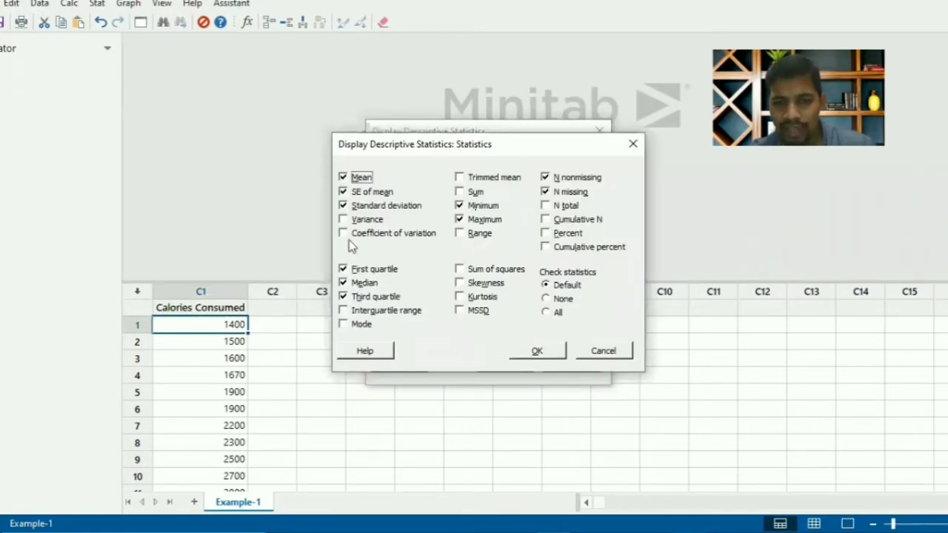
pyautogui.click(546, 313)
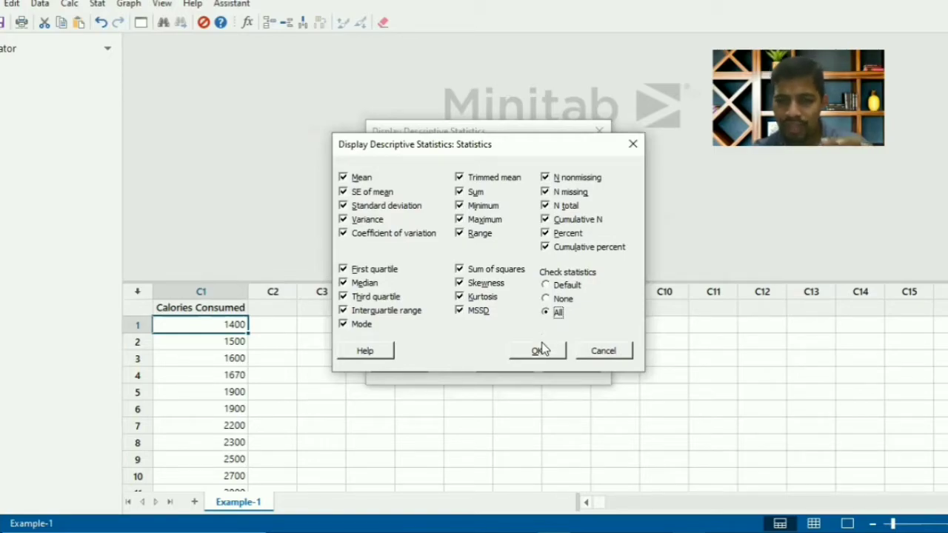
pyautogui.click(542, 347)
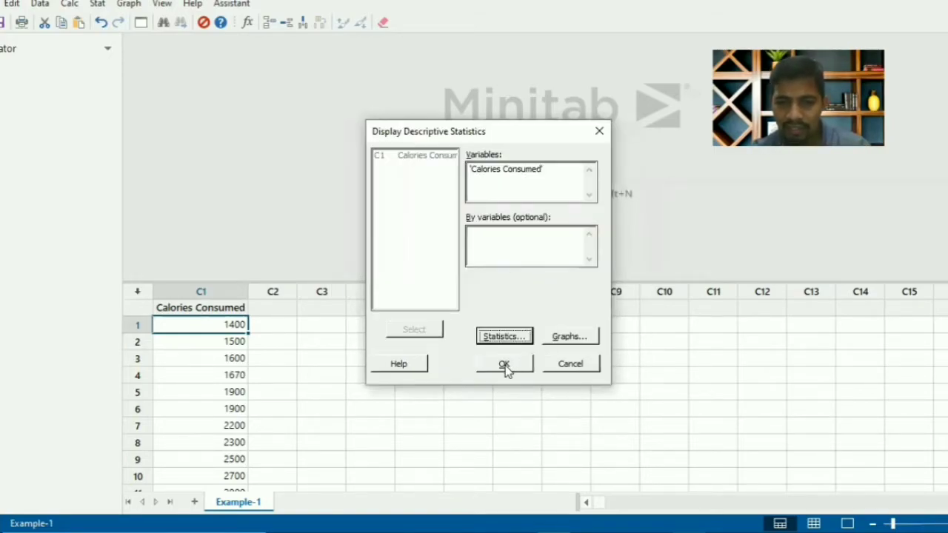
pyautogui.click(503, 364)
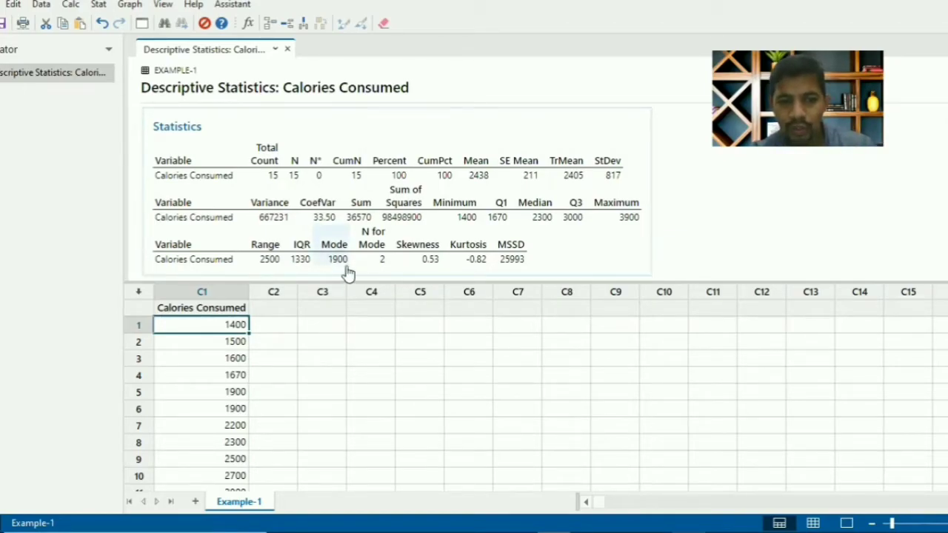
# Highlight the repeated values in rows 5 and 6 of the Calories Consumed column
pyautogui.moveTo(233, 393); pyautogui.dragTo(232, 407)
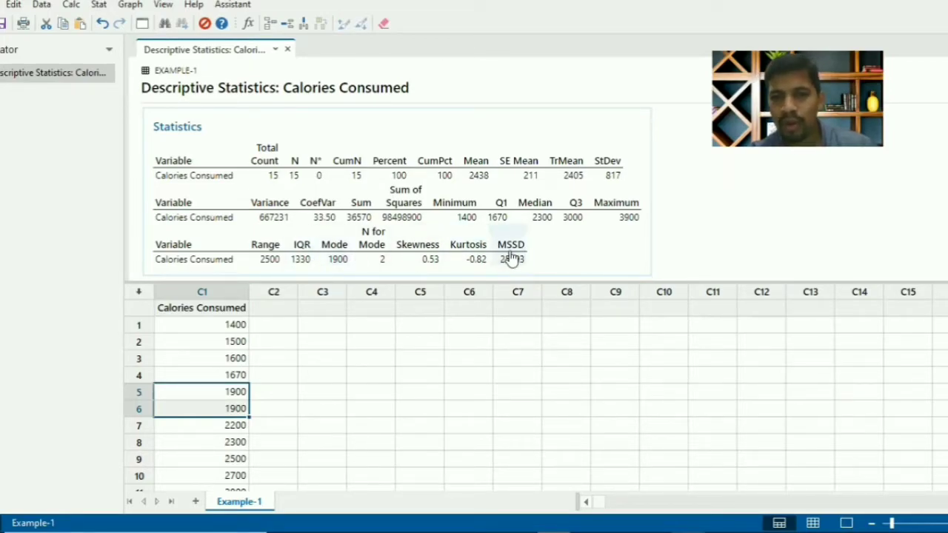
pyautogui.click(306, 309)
pyautogui.write('te')
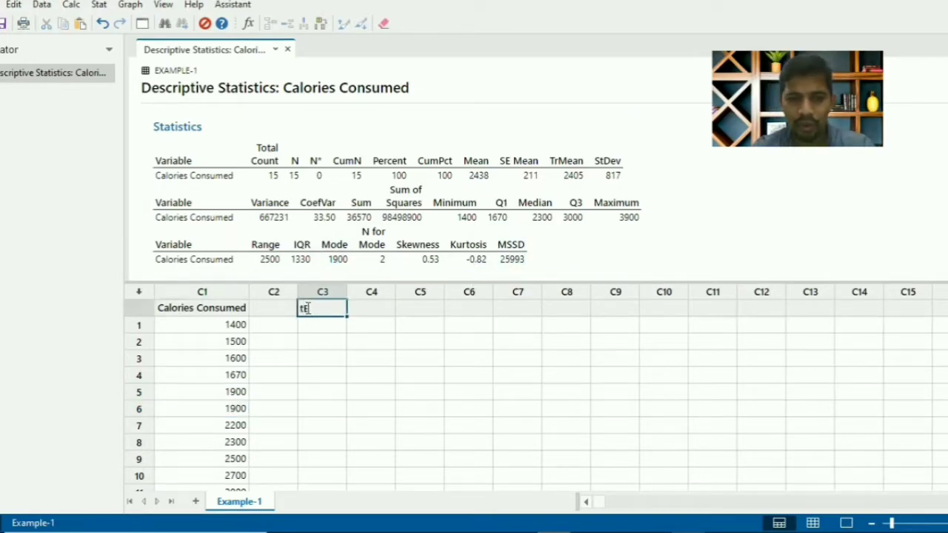
# Change the Calories Consumed value in row 15 to 4000
pyautogui.click(204, 390)
pyautogui.hotkey('shift', 'Down')
pyautogui.press('Down')
pyautogui.press('Down')
pyautogui.press('Down')
pyautogui.press('Down')
pyautogui.press('Down')
pyautogui.press('Down')
pyautogui.press('Down')
pyautogui.press('Down')
pyautogui.press('Down')
pyautogui.press('Down')
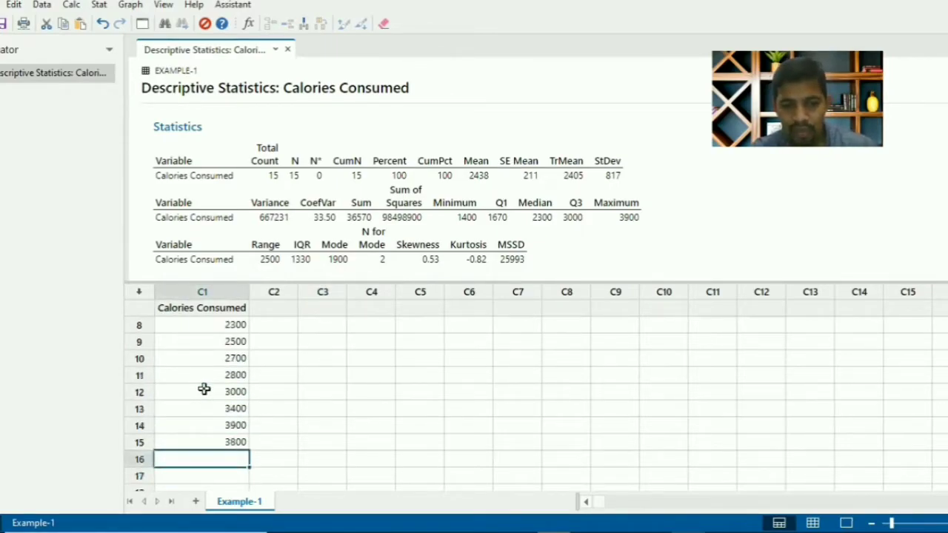
pyautogui.press('Up')
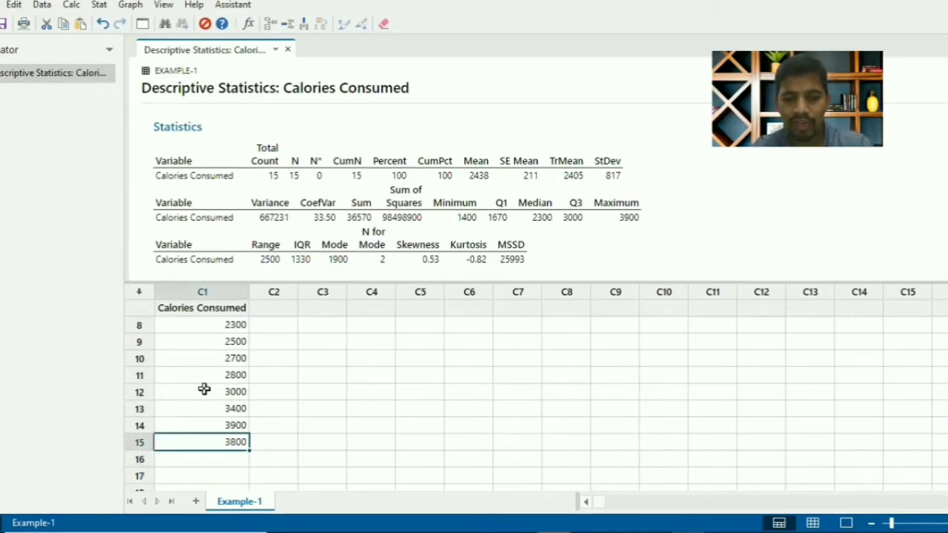
pyautogui.write('40')
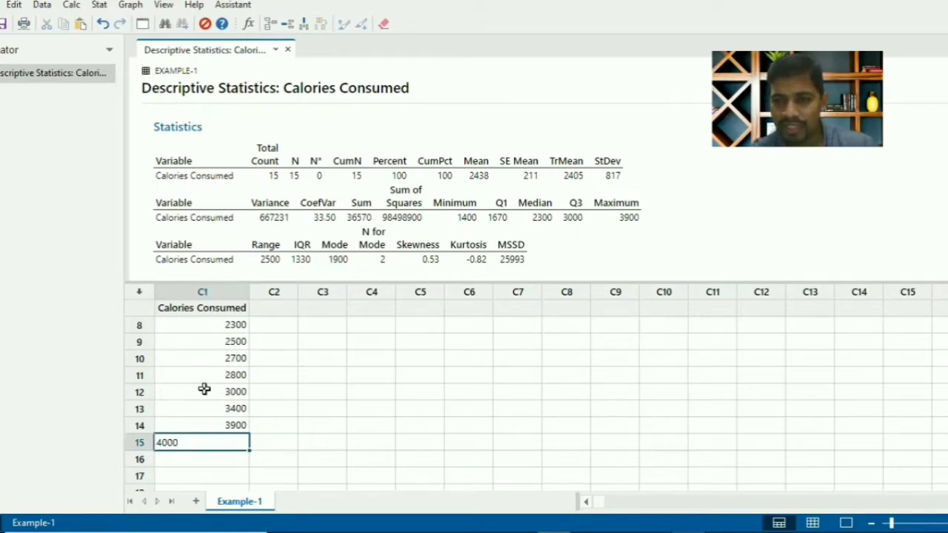
pyautogui.press('Return')
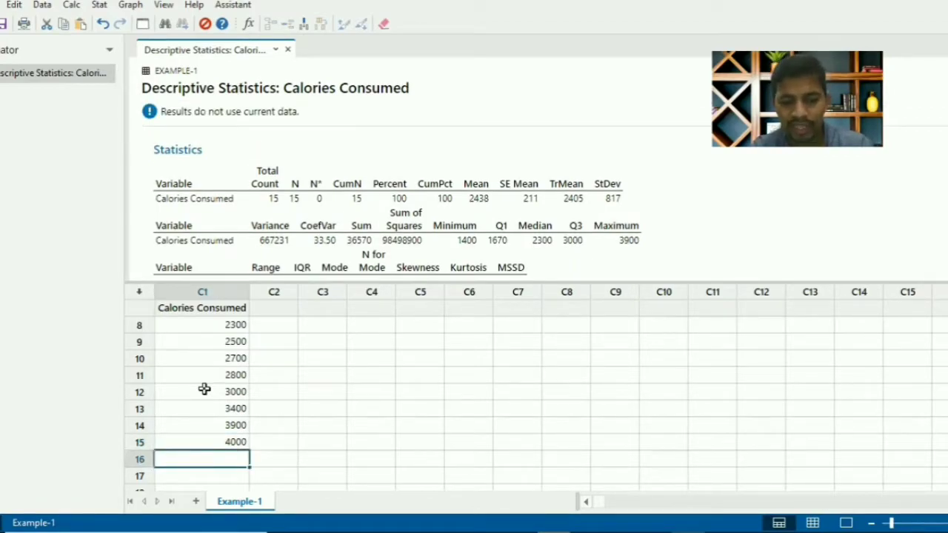
# Add the values 2000 and 2200 in rows 16 and 17 of the Calories Consumed column
pyautogui.write('200')
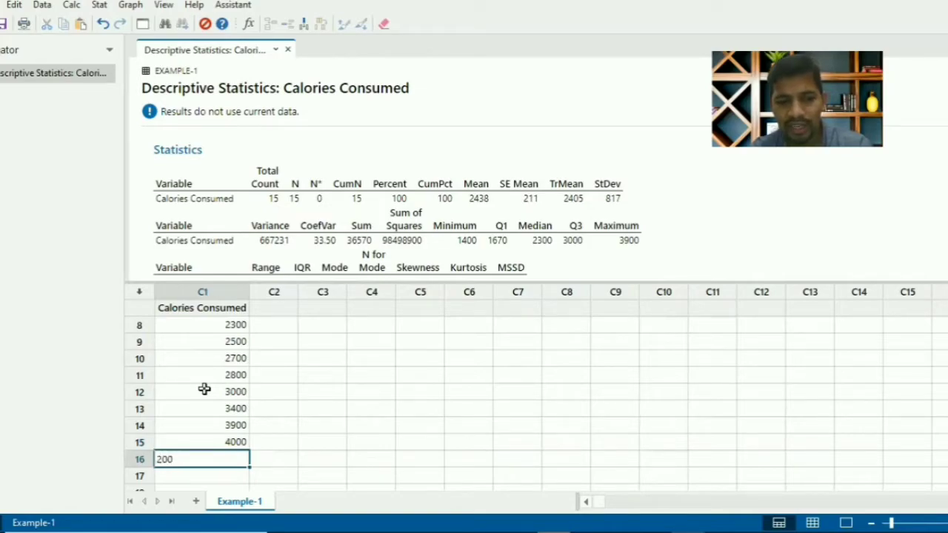
pyautogui.write('0')
pyautogui.press('Return')
pyautogui.write('2')
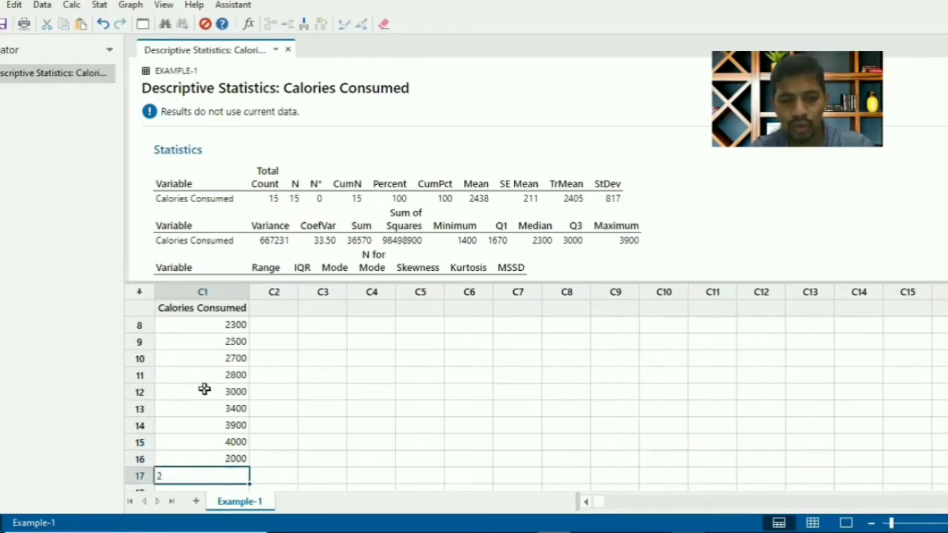
pyautogui.write('200')
pyautogui.press('Return')
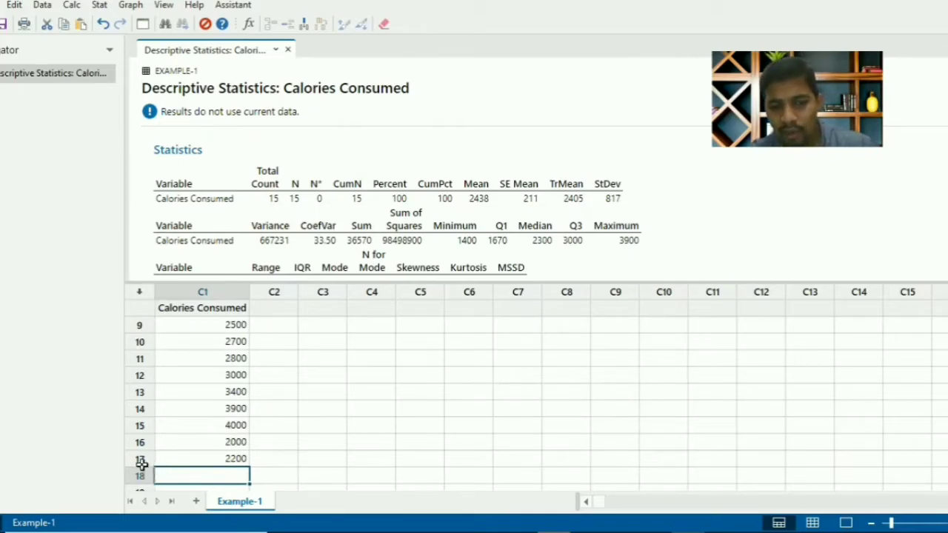
# Reopen the last descriptive statistics dialog, keep all statistics selected, and rerun it on Calories Consumed with the two added values
pyautogui.click(146, 25)
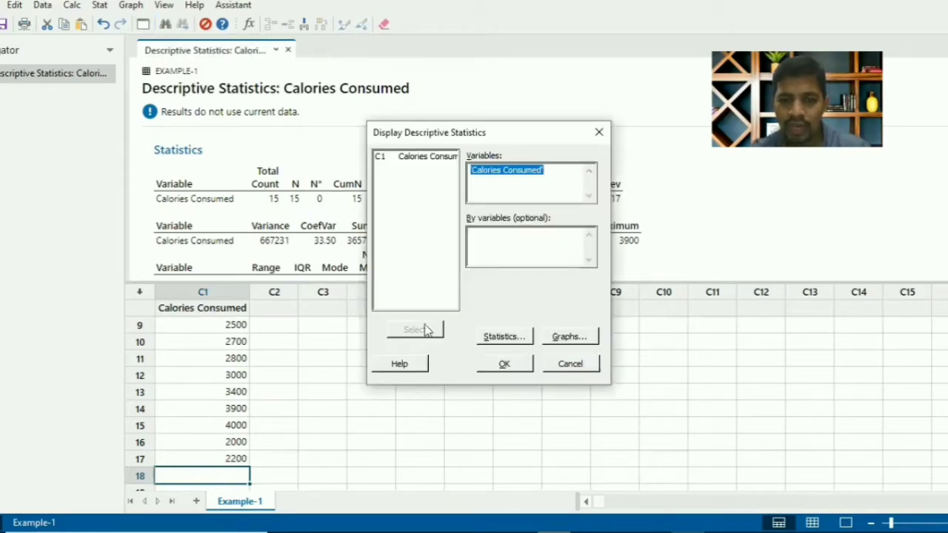
pyautogui.click(507, 340)
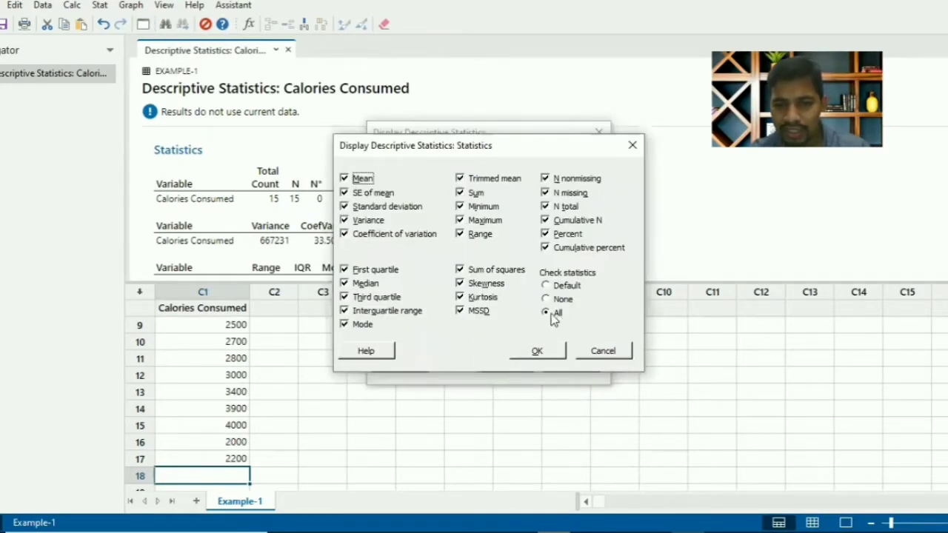
pyautogui.click(542, 353)
pyautogui.click(518, 363)
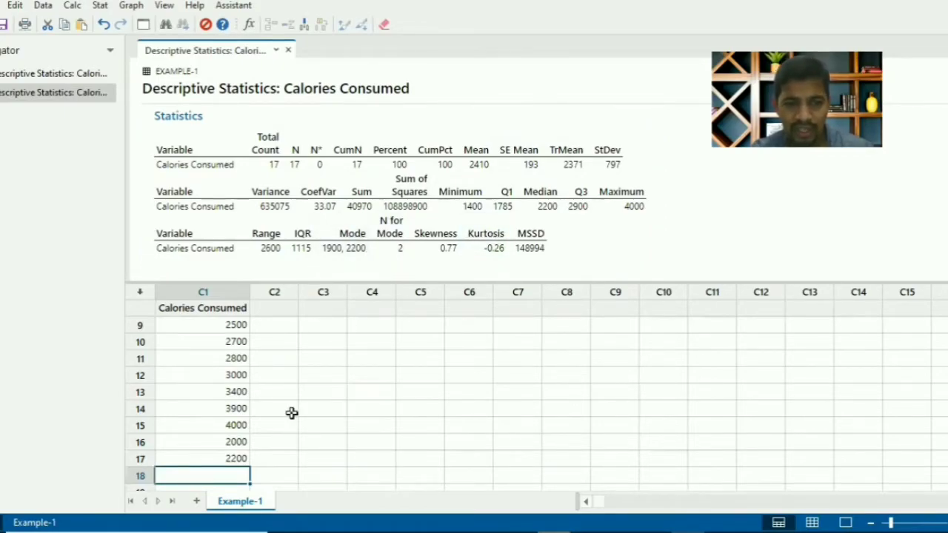
# Replace the Calories Consumed value in row 17 with 10
pyautogui.click(220, 458)
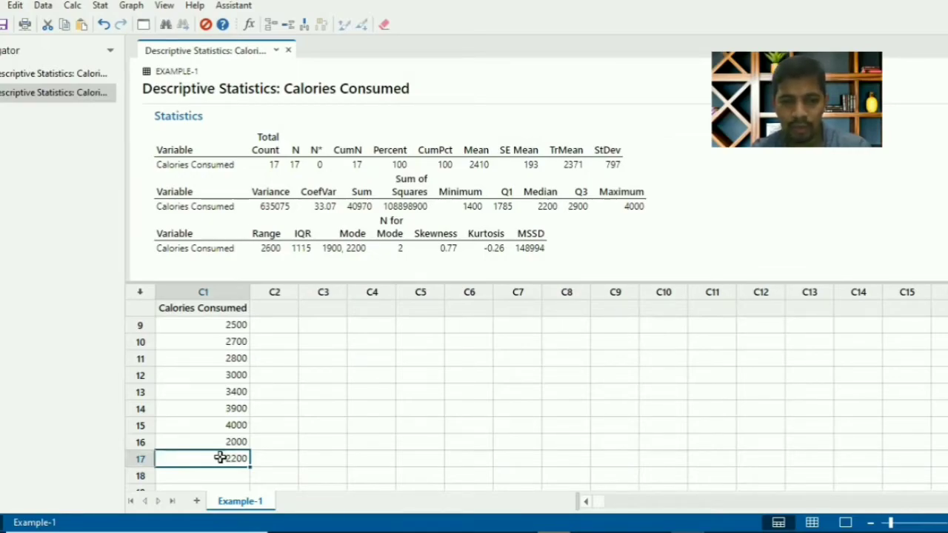
pyautogui.write('10')
pyautogui.press('Return')
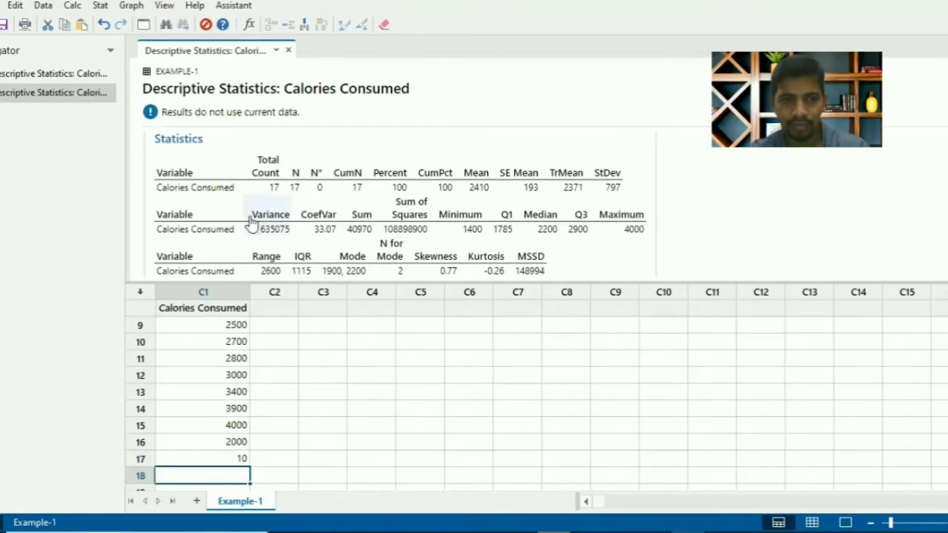
# Rerun the last descriptive statistics analysis on Calories Consumed with the changed row 17 value
pyautogui.click(143, 25)
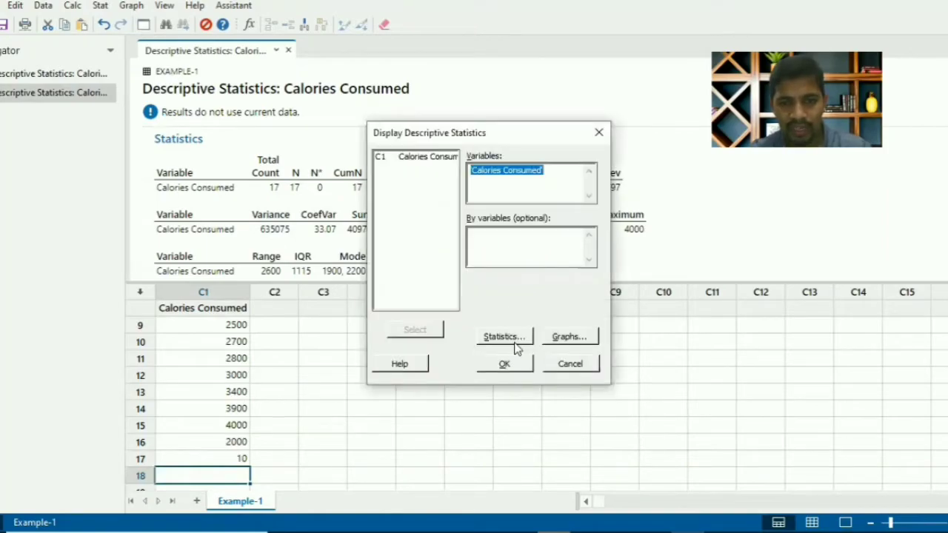
pyautogui.click(599, 135)
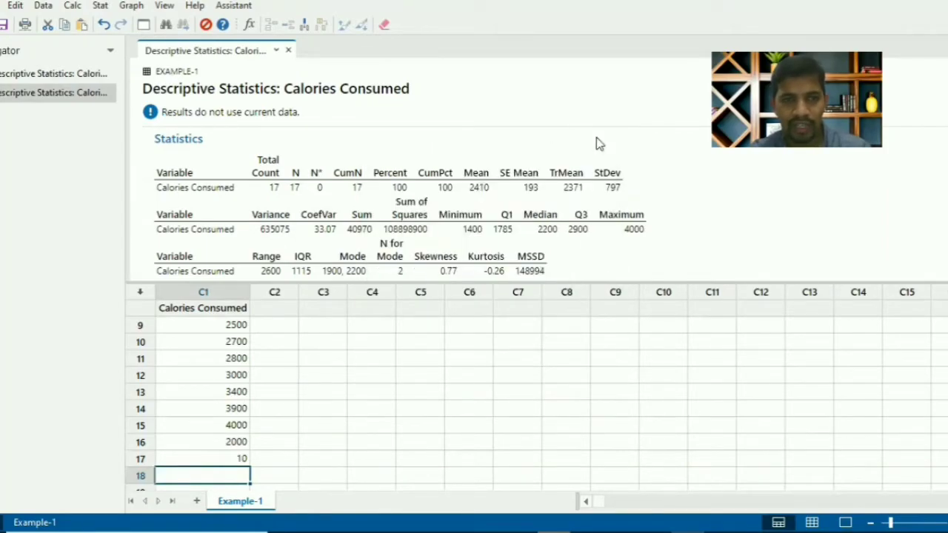
pyautogui.click(144, 24)
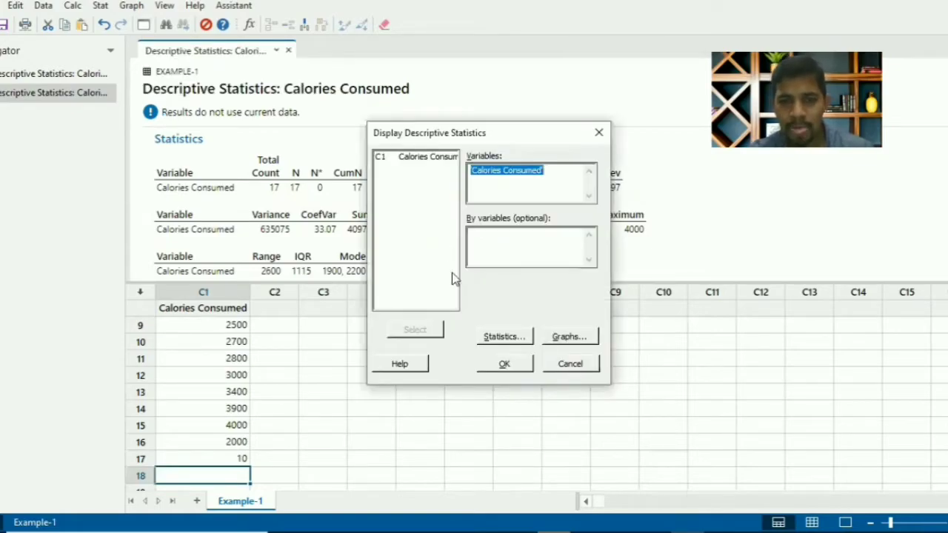
pyautogui.click(503, 364)
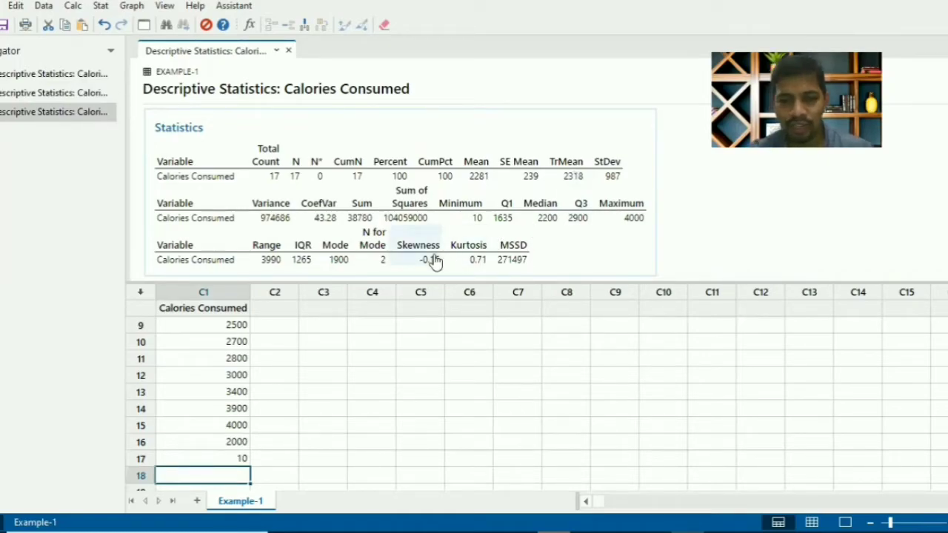
# Name the empty worksheet column C3 "Test"
pyautogui.click(330, 311)
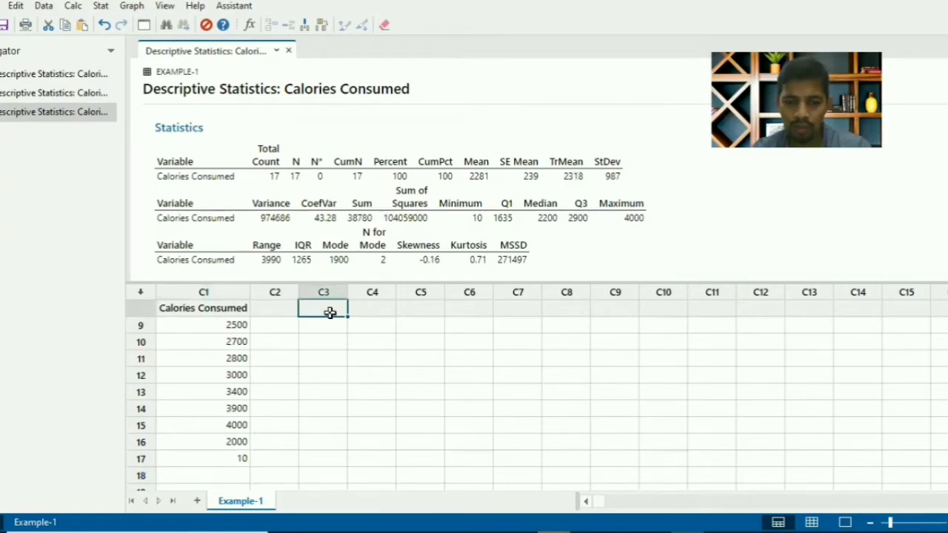
pyautogui.scroll(3, 331, 312)
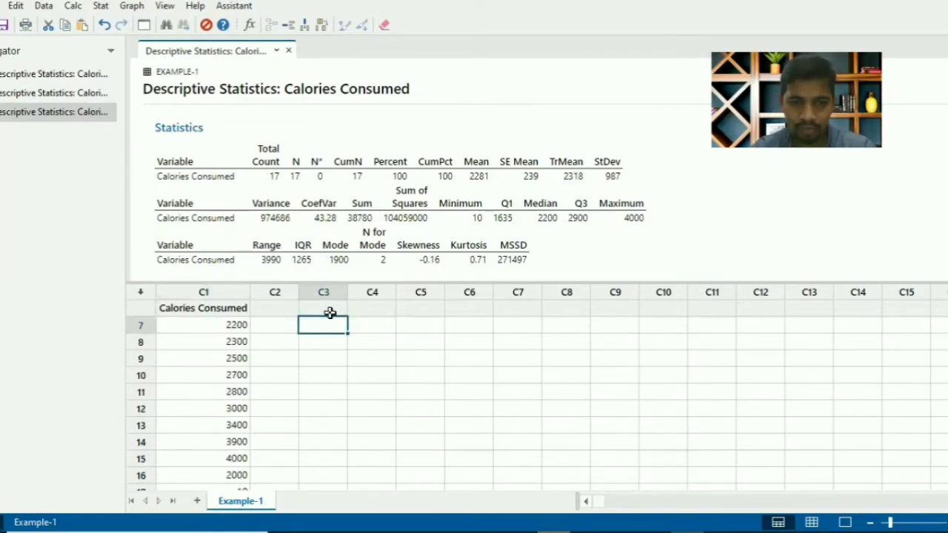
pyautogui.click(281, 311)
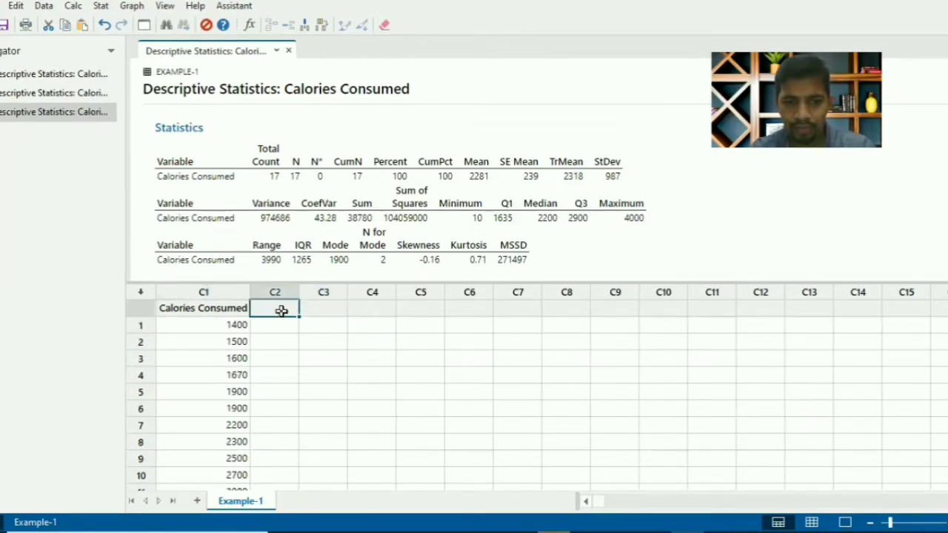
pyautogui.click(338, 307)
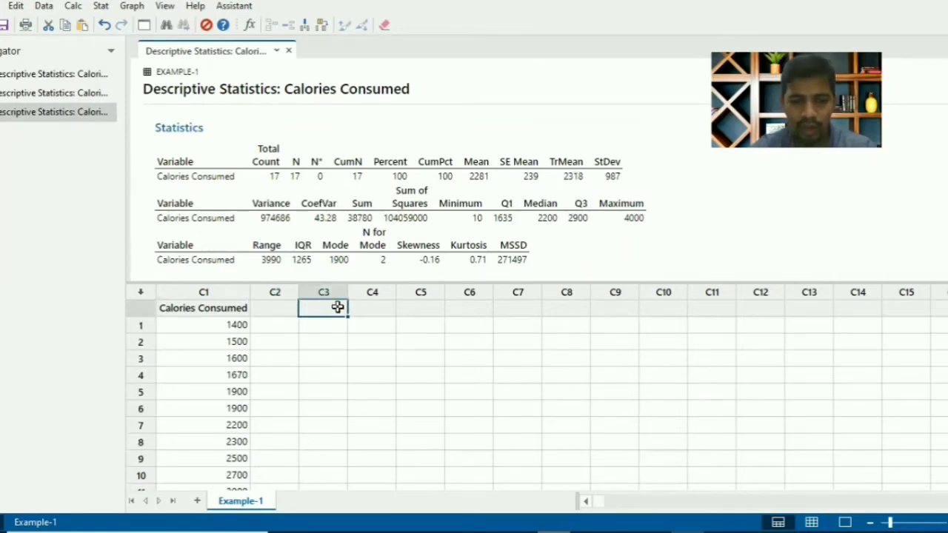
pyautogui.doubleClick(338, 307)
pyautogui.write('sc')
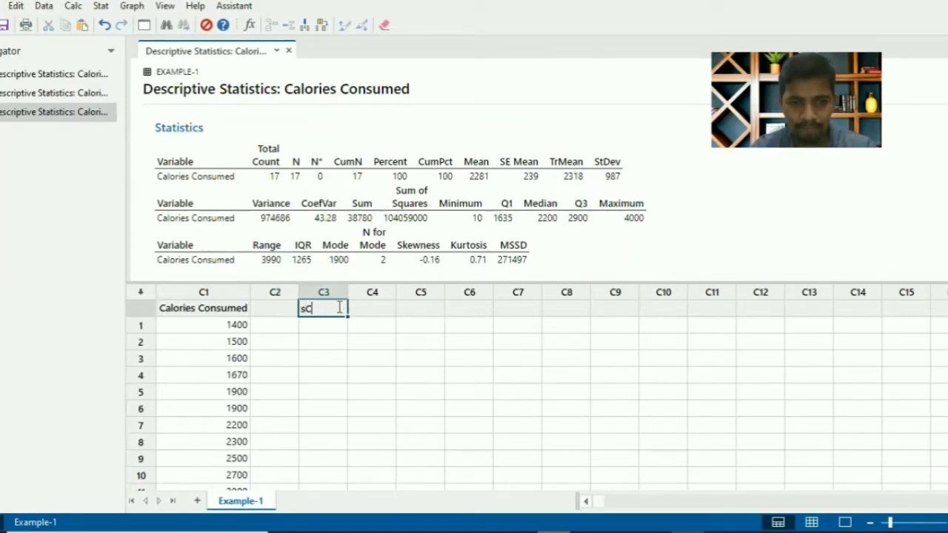
pyautogui.press('BackSpace')
pyautogui.press('BackSpace')
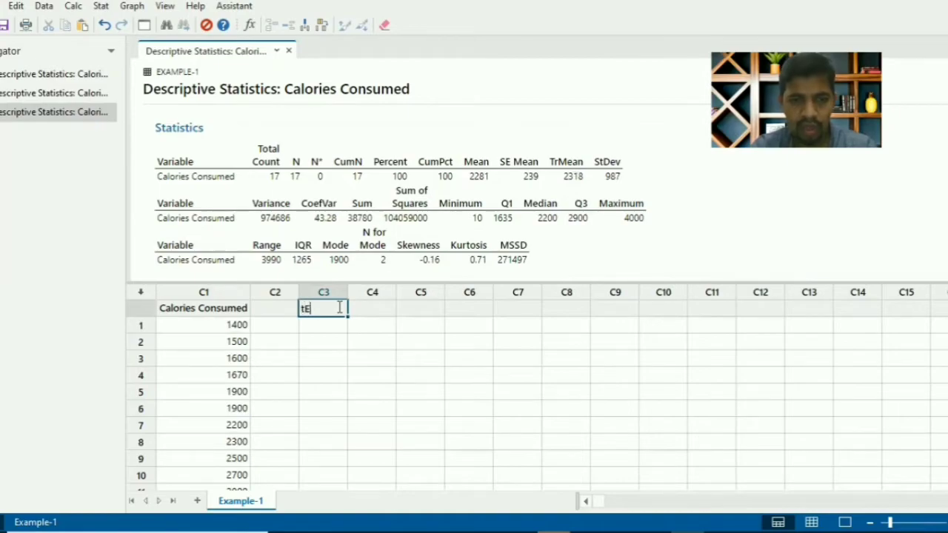
pyautogui.press('Return')
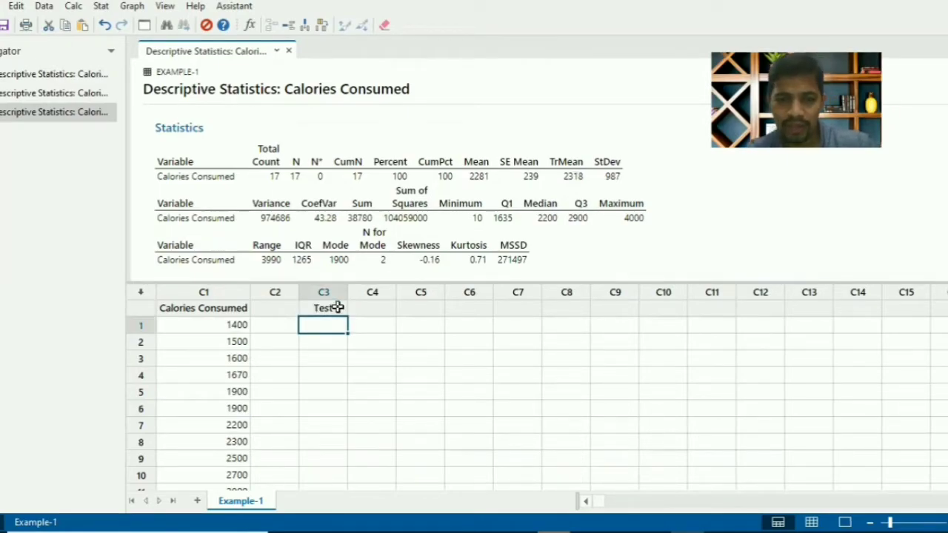
# Enter the values 34, 100, 102, 39 and 9 in rows 1 to 5 of column C3
pyautogui.write('34')
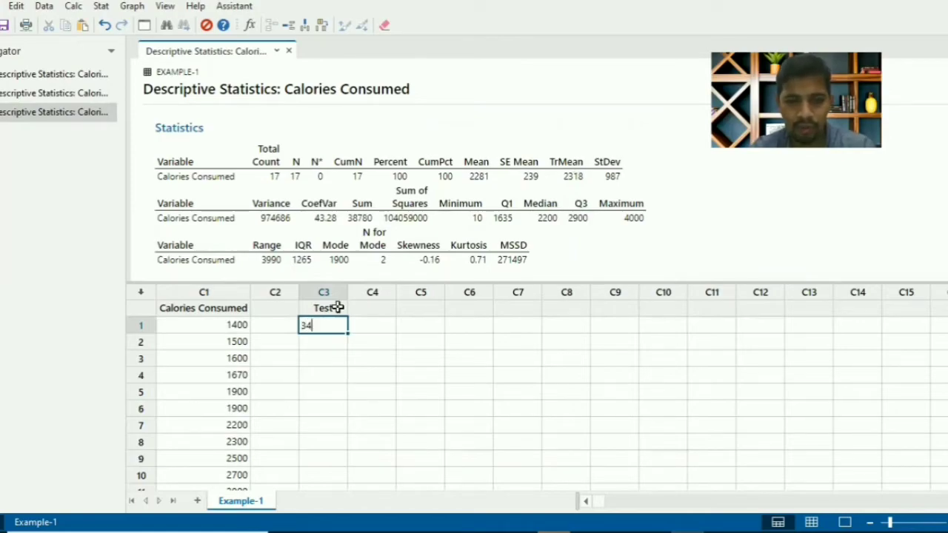
pyautogui.press('Return')
pyautogui.write('100')
pyautogui.press('Return')
pyautogui.write('10')
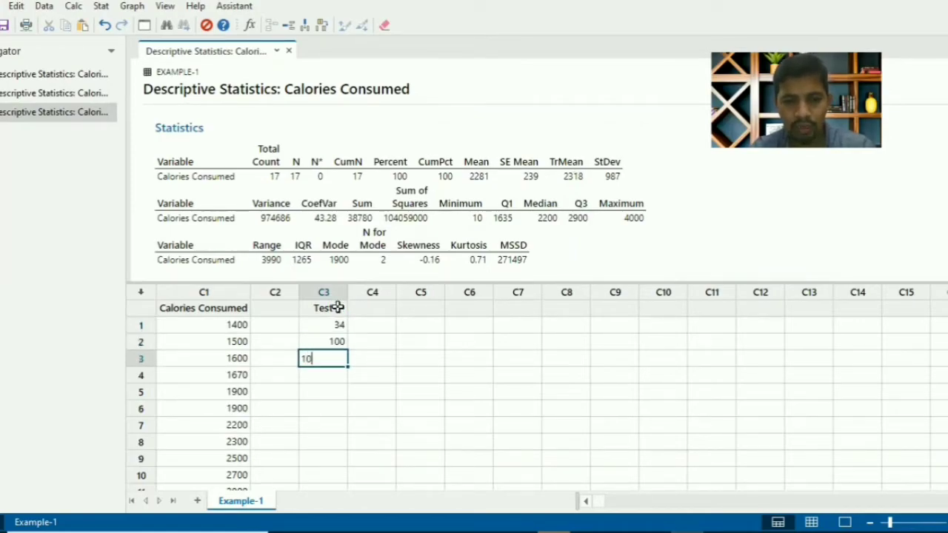
pyautogui.write('2')
pyautogui.press('Return')
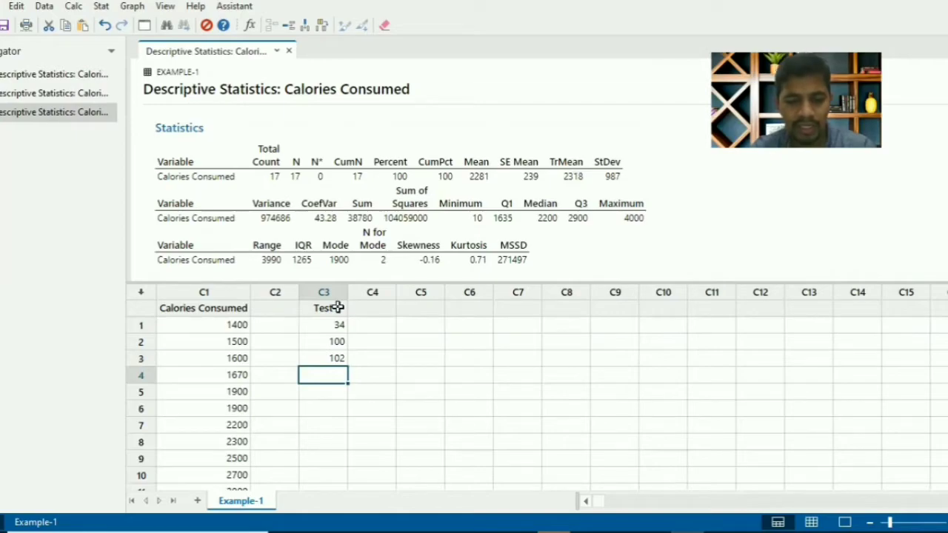
pyautogui.write('39')
pyautogui.press('Return')
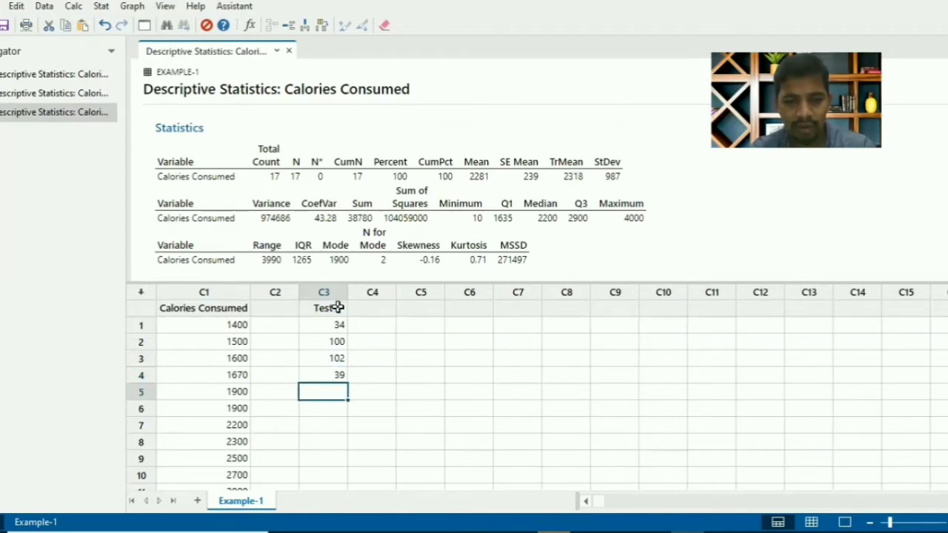
pyautogui.write('9')
pyautogui.press('Return')
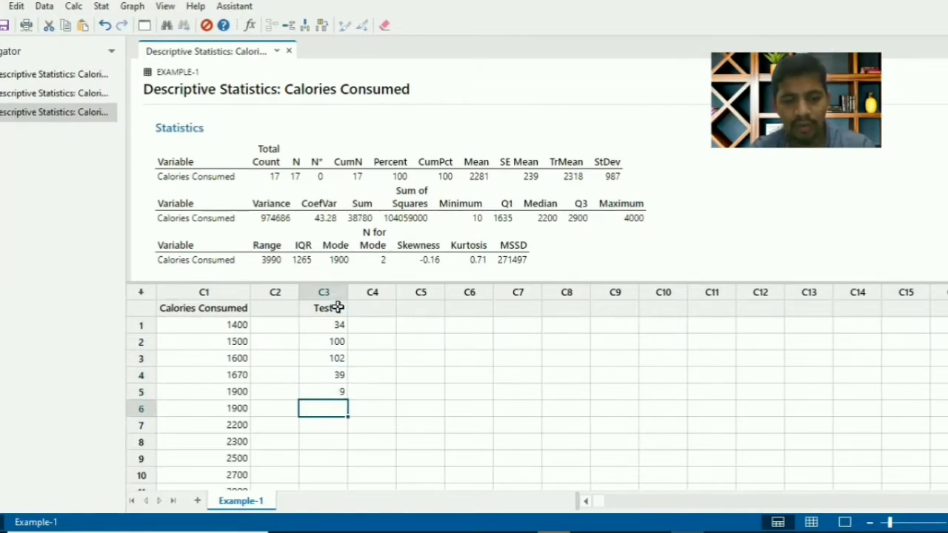
# Enter the values 11, 86, 100, 65 and 34 in rows 6 to 10 of column C3
pyautogui.write('11')
pyautogui.press('Return')
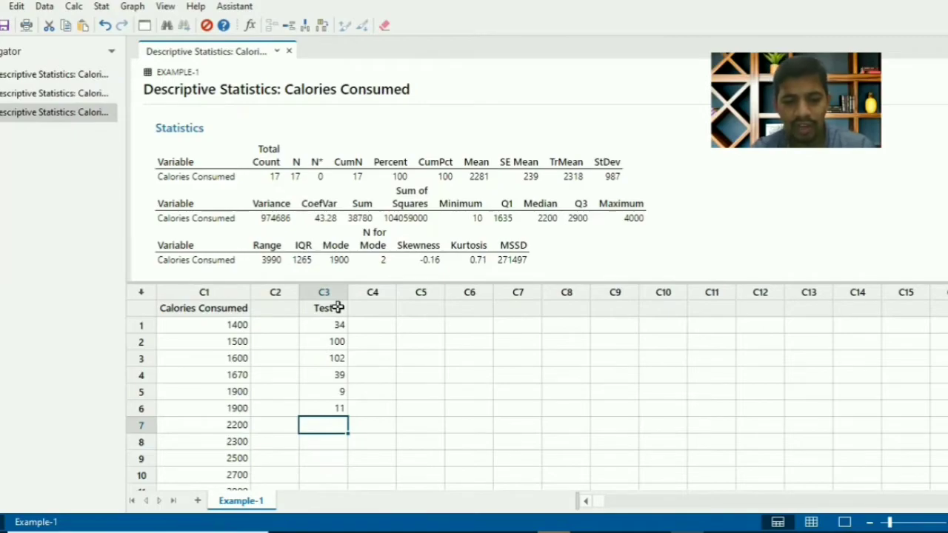
pyautogui.write('86')
pyautogui.press('Return')
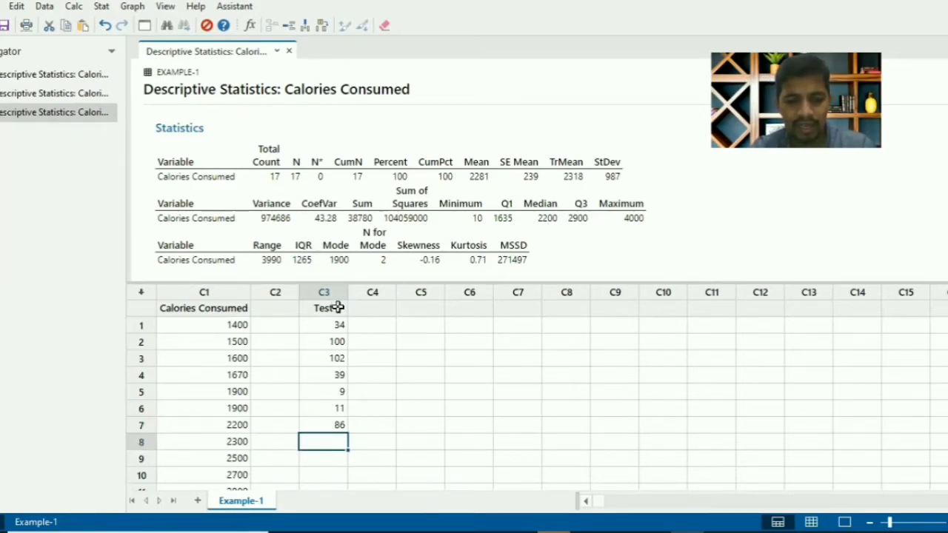
pyautogui.write('100')
pyautogui.press('Return')
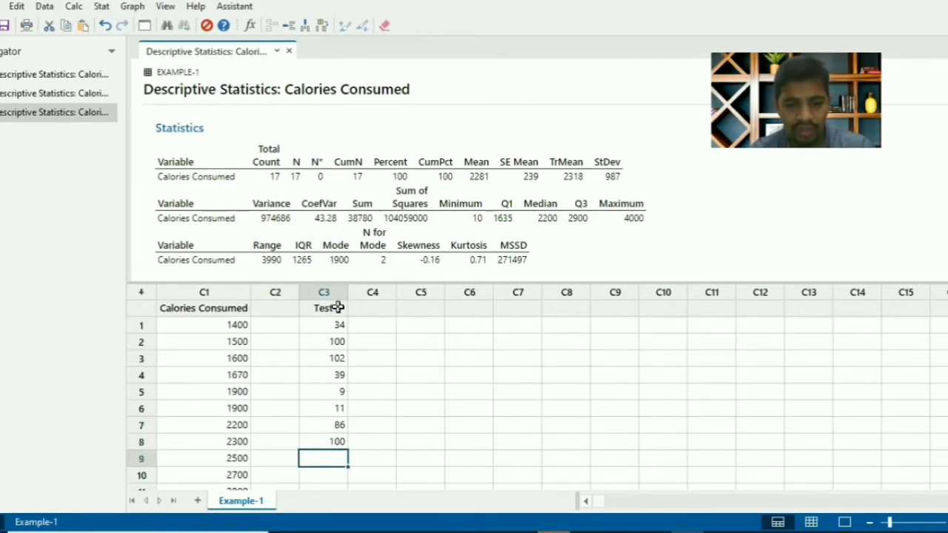
pyautogui.write('65')
pyautogui.press('Return')
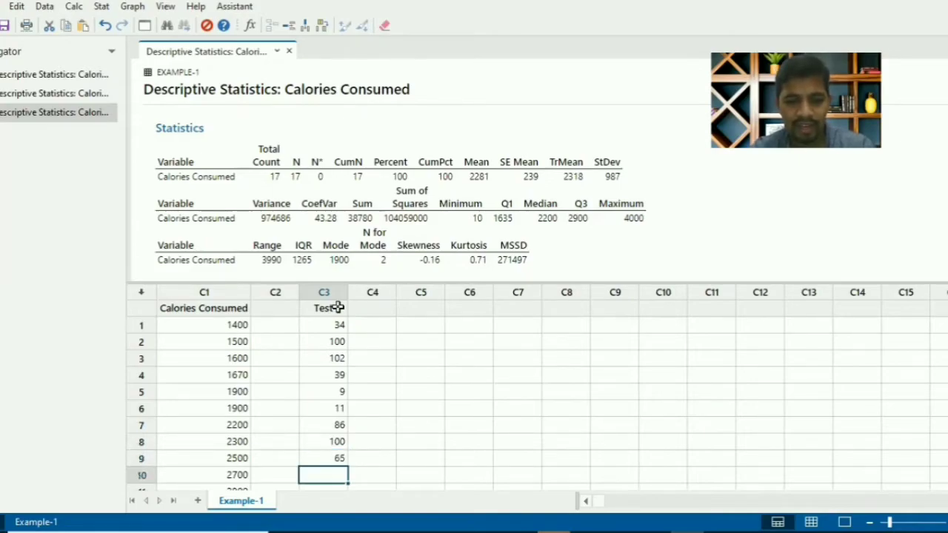
pyautogui.write('34')
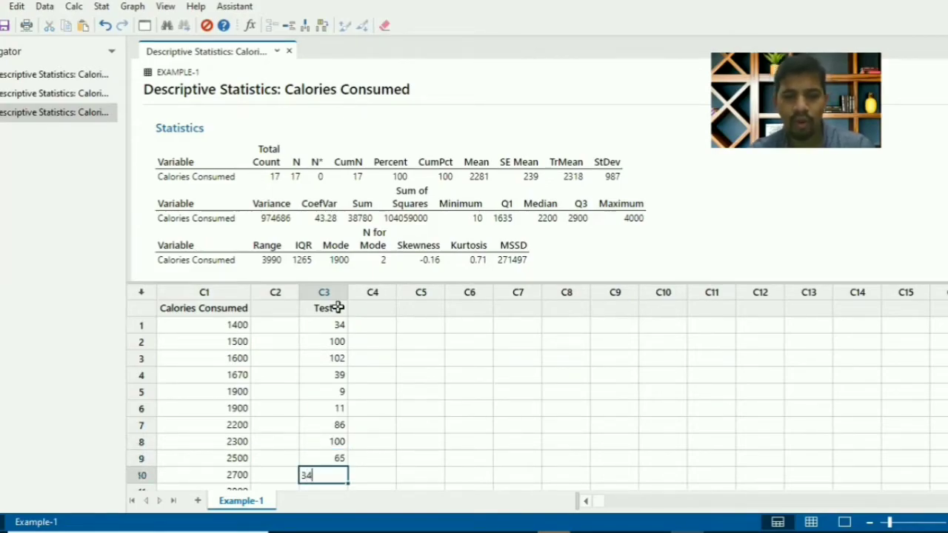
pyautogui.press('Return')
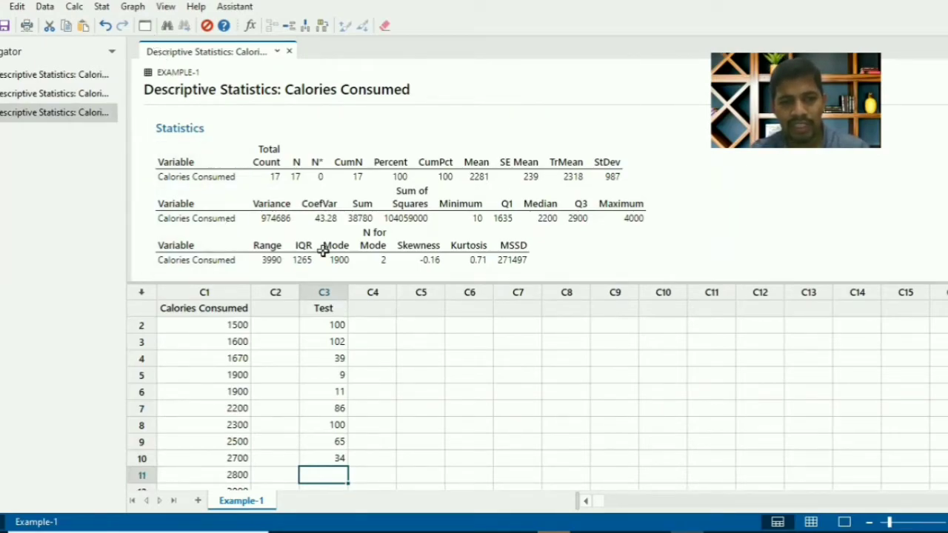
# Rename column C3 to "Cricket Player"
pyautogui.click(334, 306)
pyautogui.write('c')
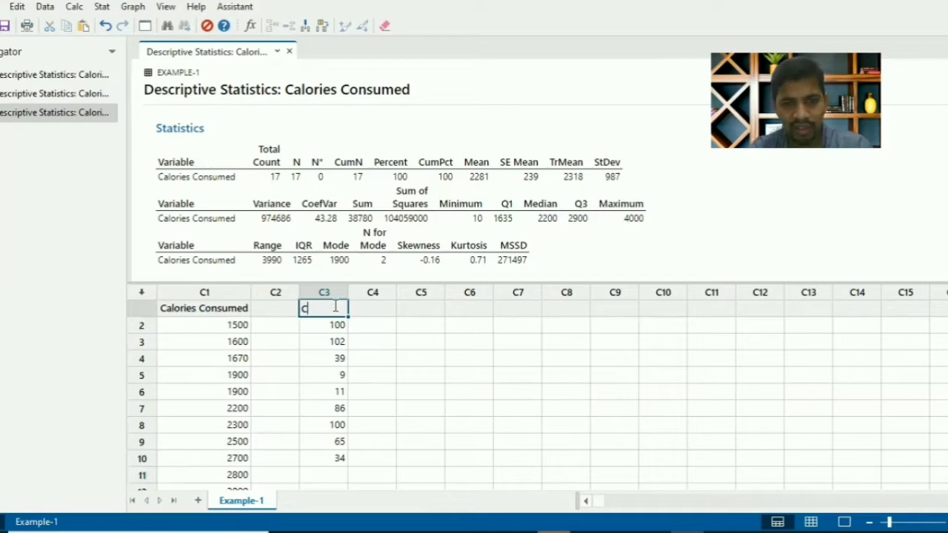
pyautogui.write('ricket')
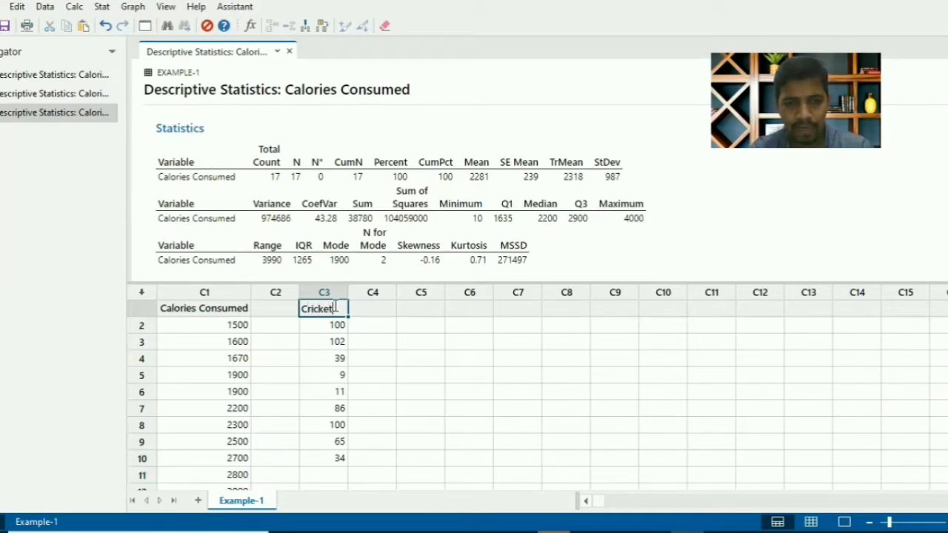
pyautogui.write(' Play')
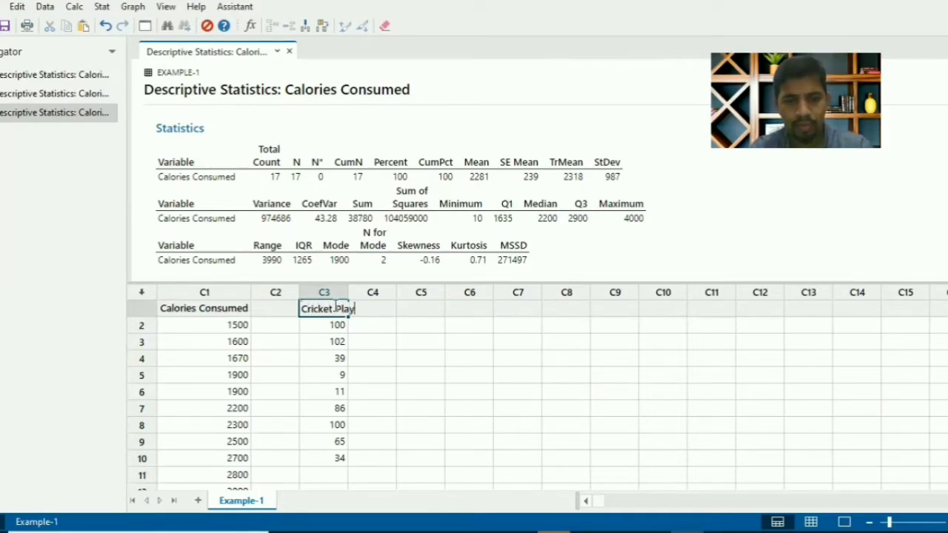
pyautogui.write('er')
pyautogui.press('Return')
pyautogui.click(335, 309)
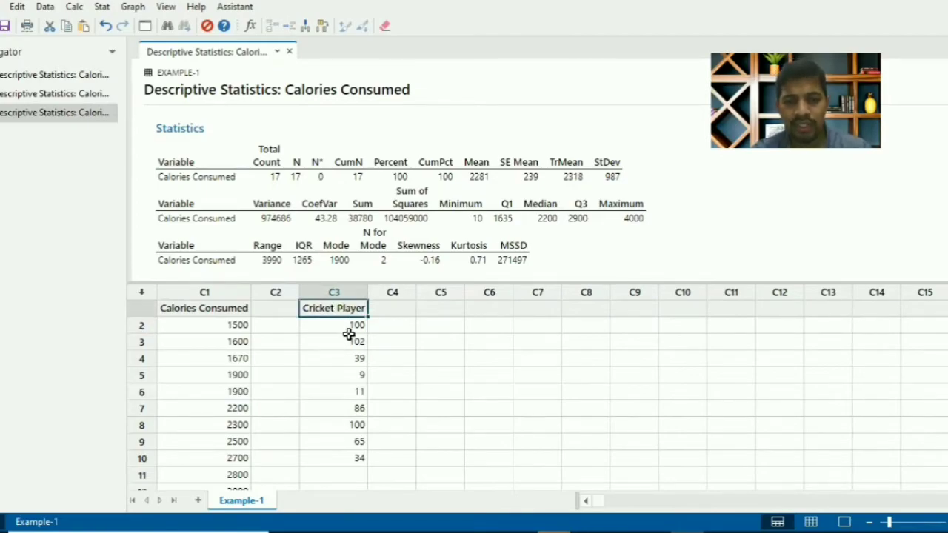
# Run Display Descriptive Statistics on Cricket Player instead of Calories Consumed, with all statistics selected
pyautogui.moveTo(345, 330); pyautogui.dragTo(351, 456)
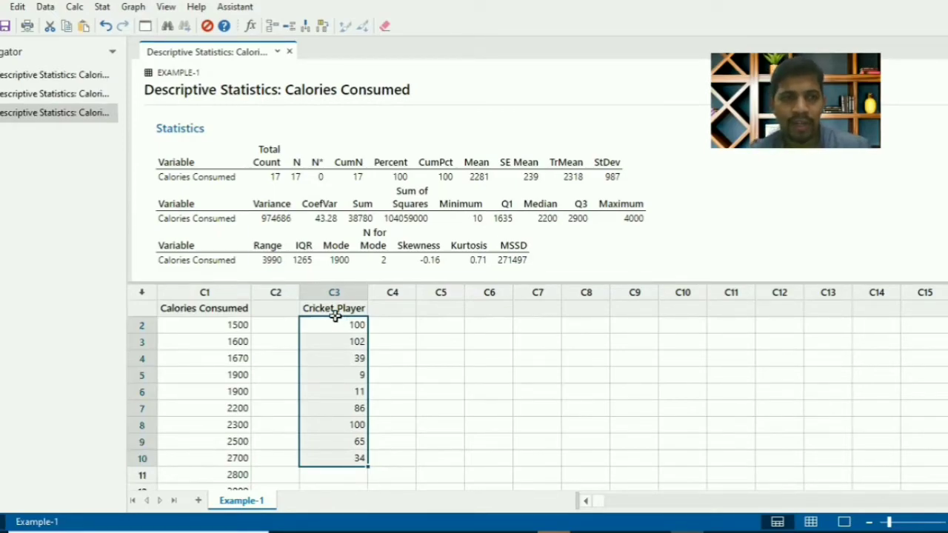
pyautogui.click(146, 27)
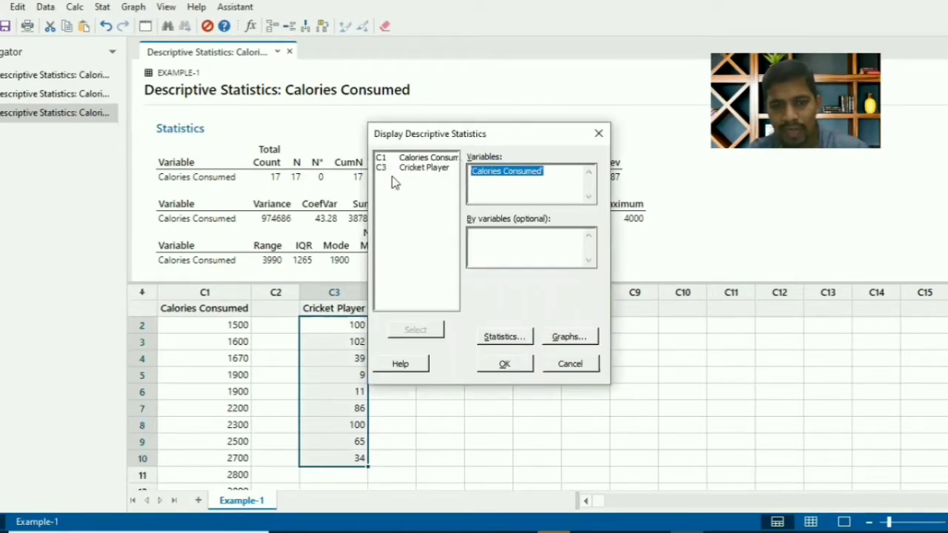
pyautogui.press('Delete')
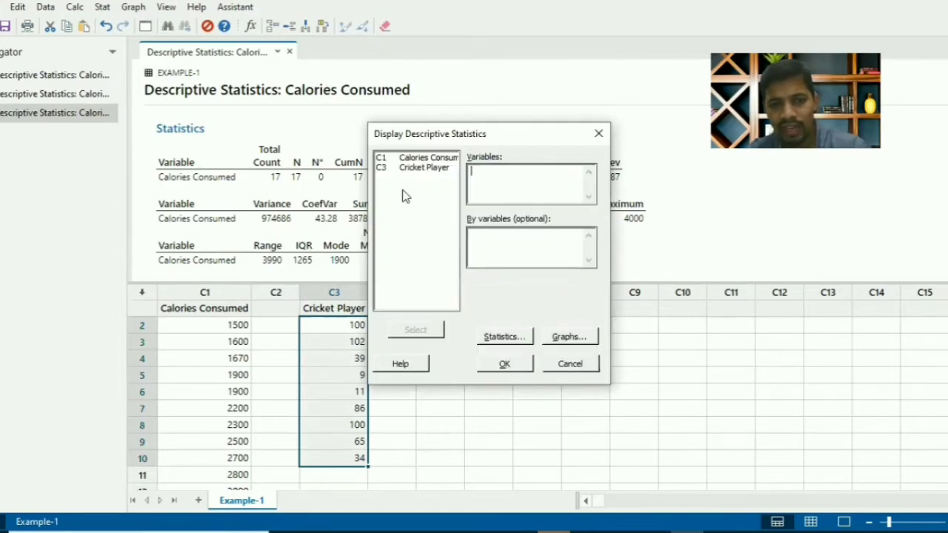
pyautogui.doubleClick(420, 169)
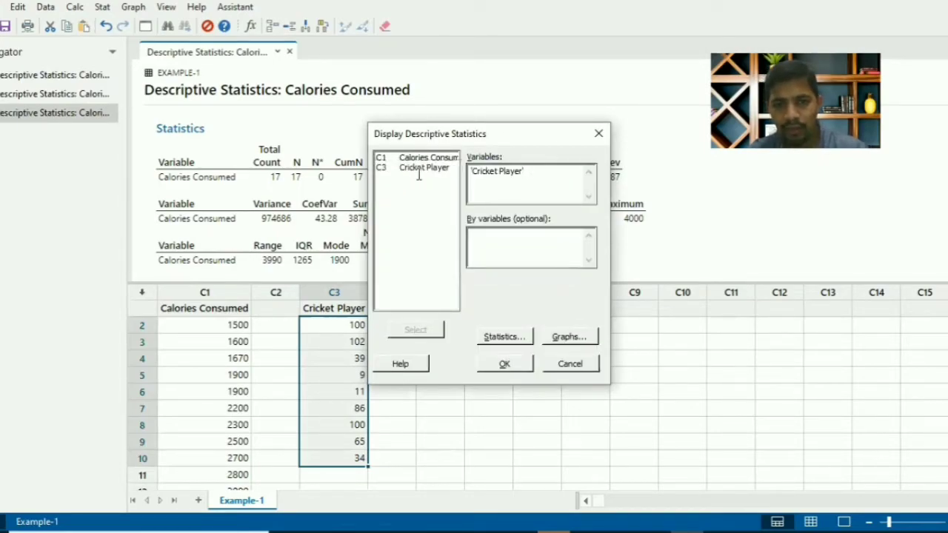
pyautogui.click(508, 337)
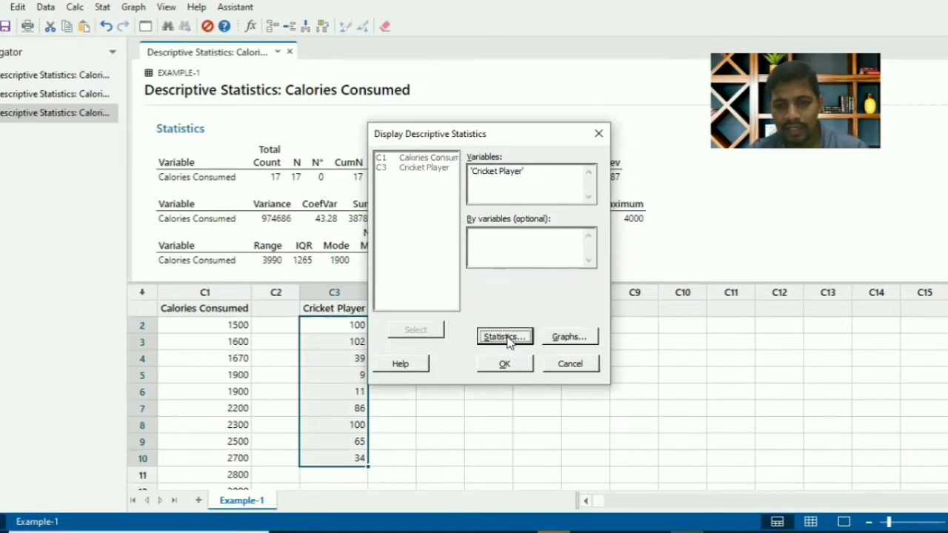
pyautogui.click(548, 313)
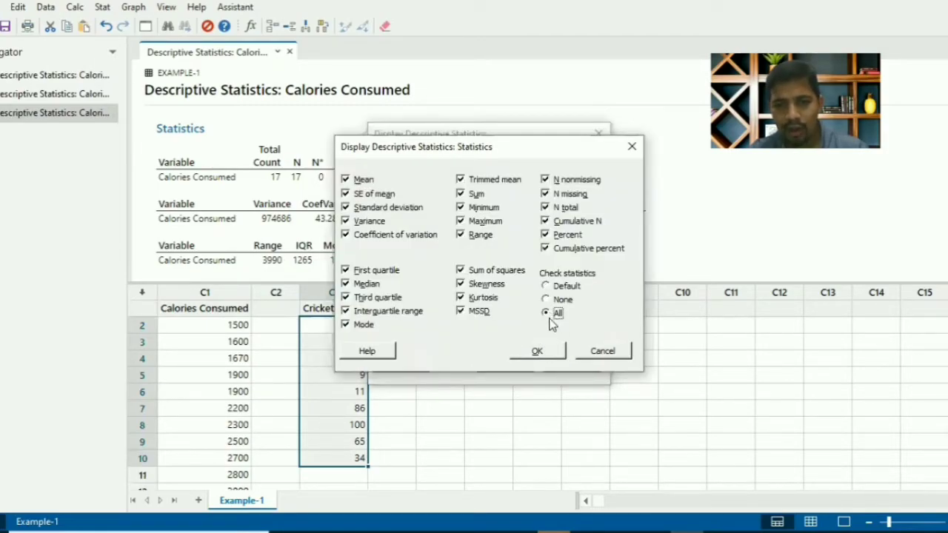
pyautogui.click(552, 360)
pyautogui.click(520, 366)
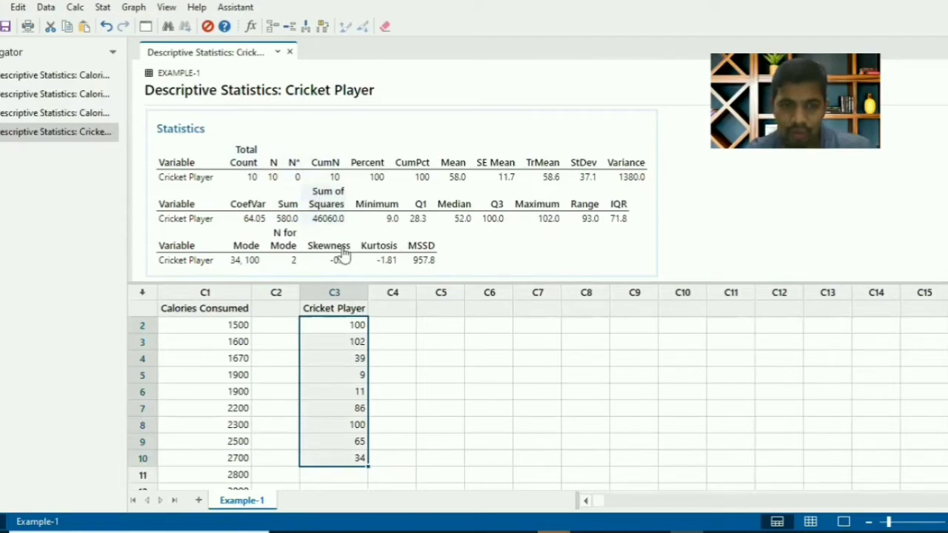
# Clear the Cricket Player value in row 5 and rerun the descriptive statistics on that column
pyautogui.click(354, 373)
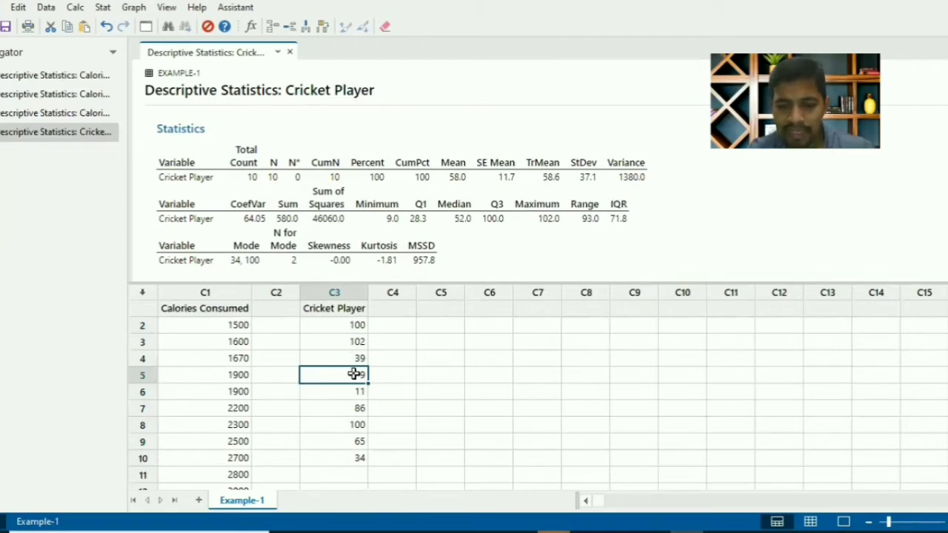
pyautogui.press('BackSpace')
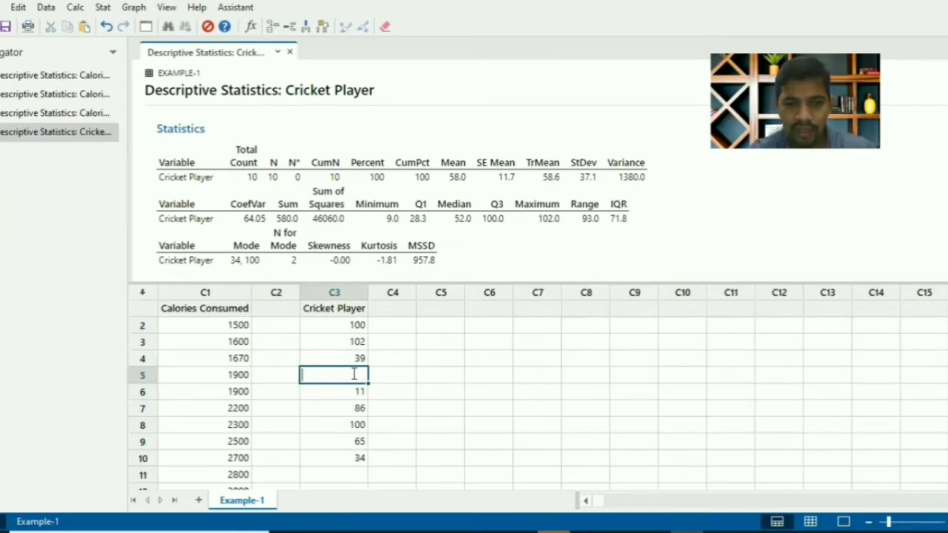
pyautogui.press('Return')
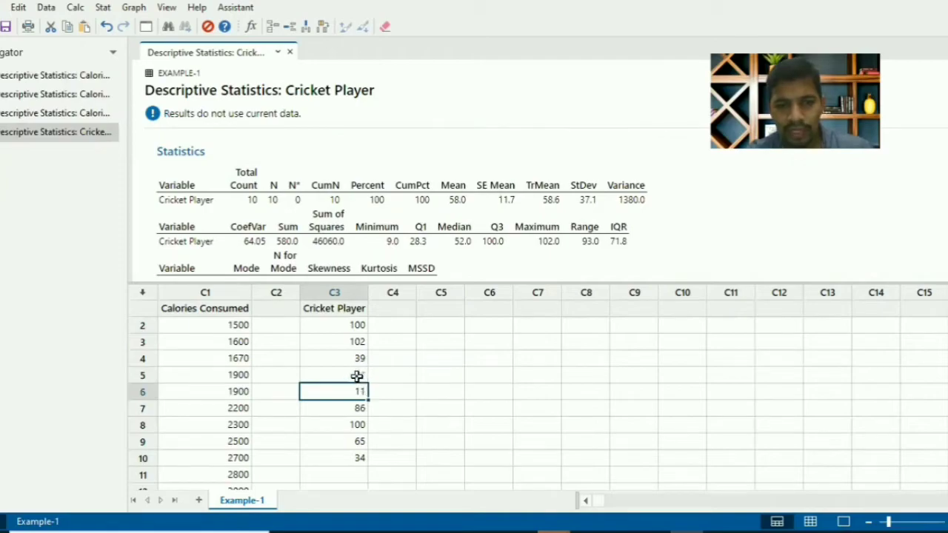
pyautogui.click(146, 27)
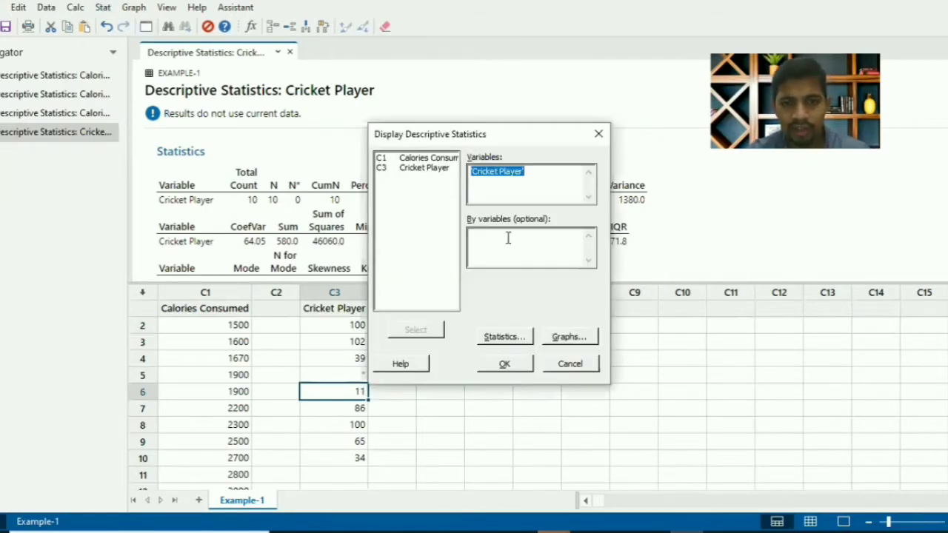
pyautogui.click(507, 364)
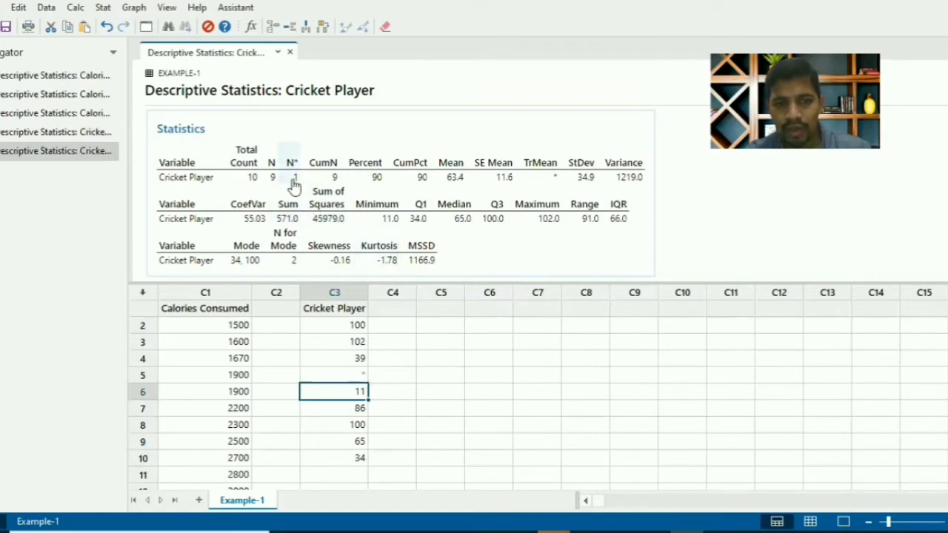
# Enter 9 in row 5 of Cricket Player and rerun the descriptive statistics on that column
pyautogui.click(361, 377)
pyautogui.write('9')
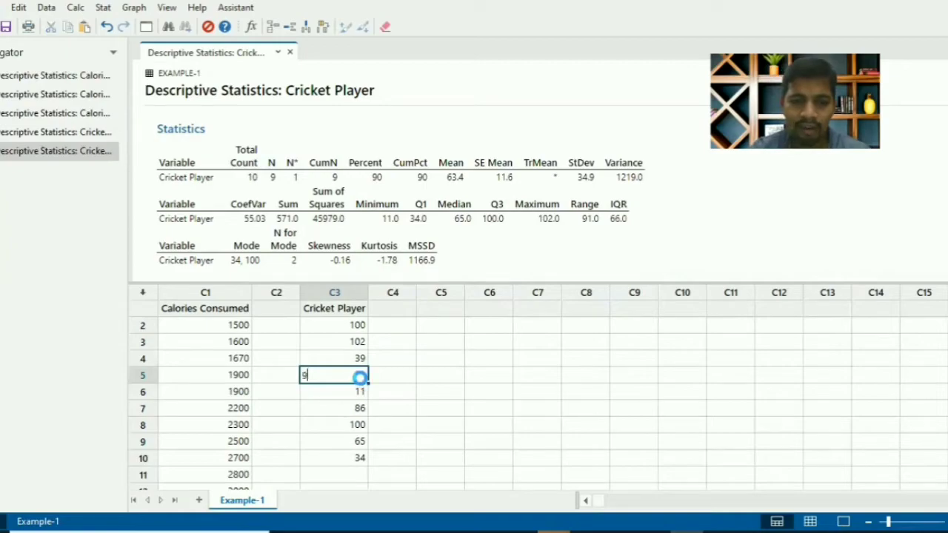
pyautogui.press('Return')
pyautogui.click(146, 27)
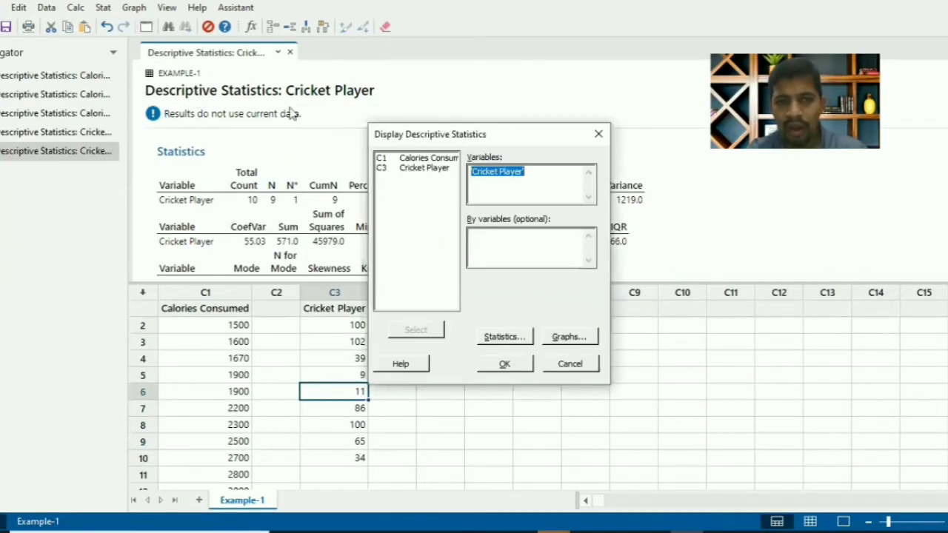
pyautogui.click(507, 363)
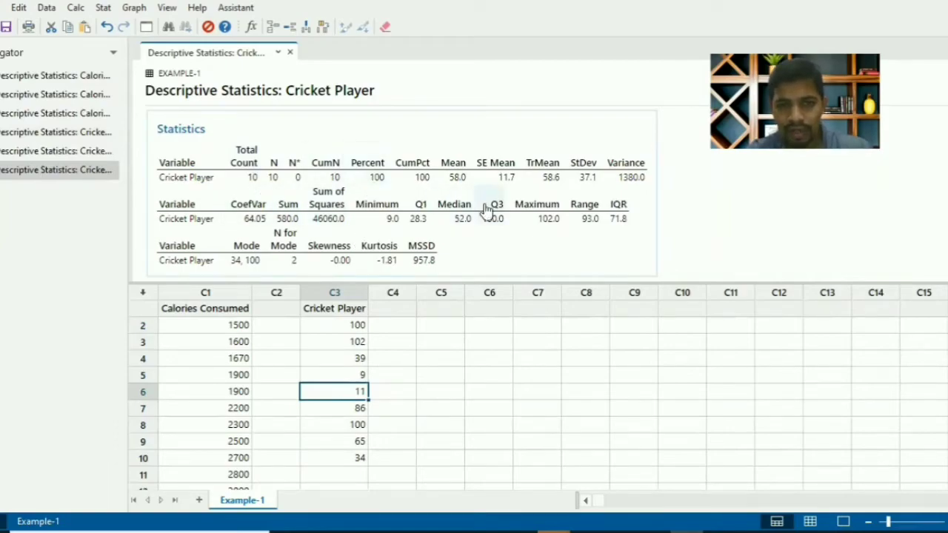
# Examine the range in the statistics output and the first Cricket Player values in the worksheet
pyautogui.click(592, 197)
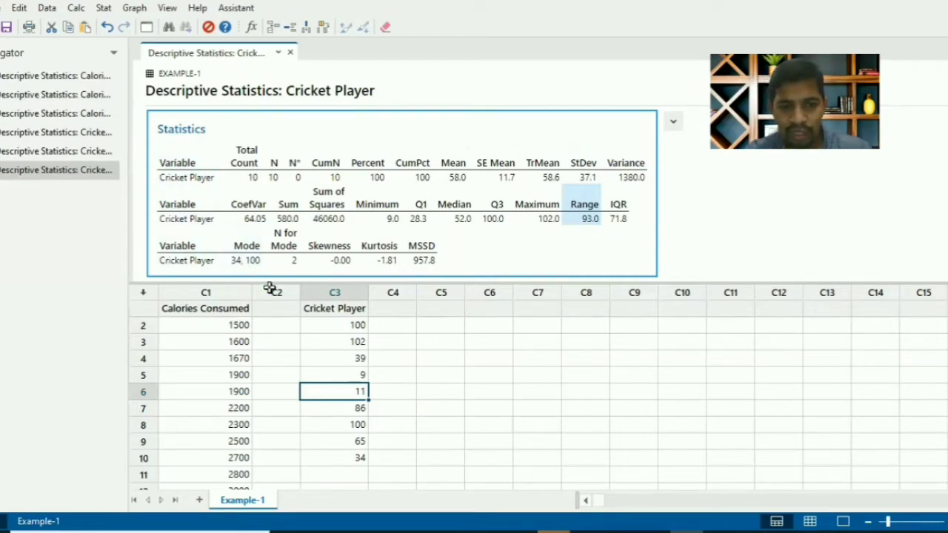
pyautogui.click(355, 331)
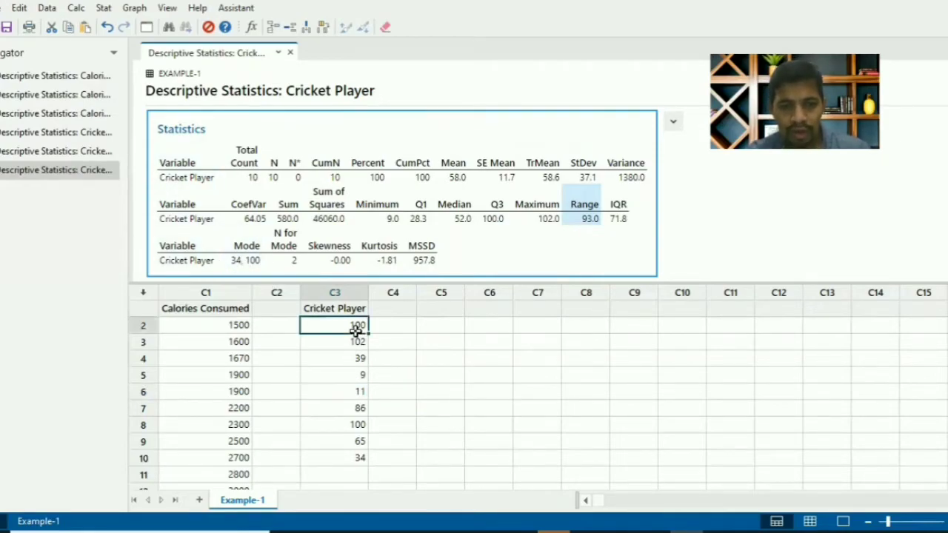
pyautogui.press('Up')
pyautogui.press('Up')
pyautogui.press('Down')
pyautogui.press('Down')
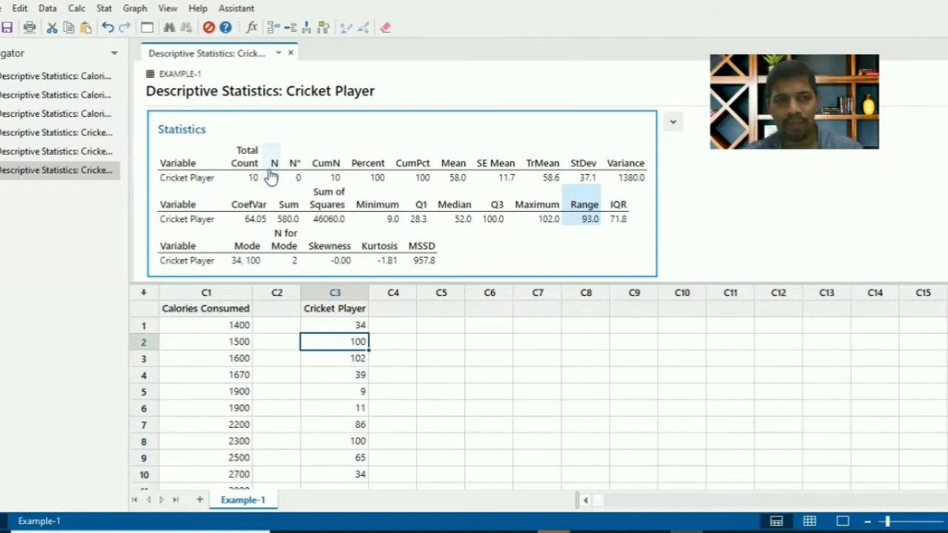
pyautogui.click(134, 9)
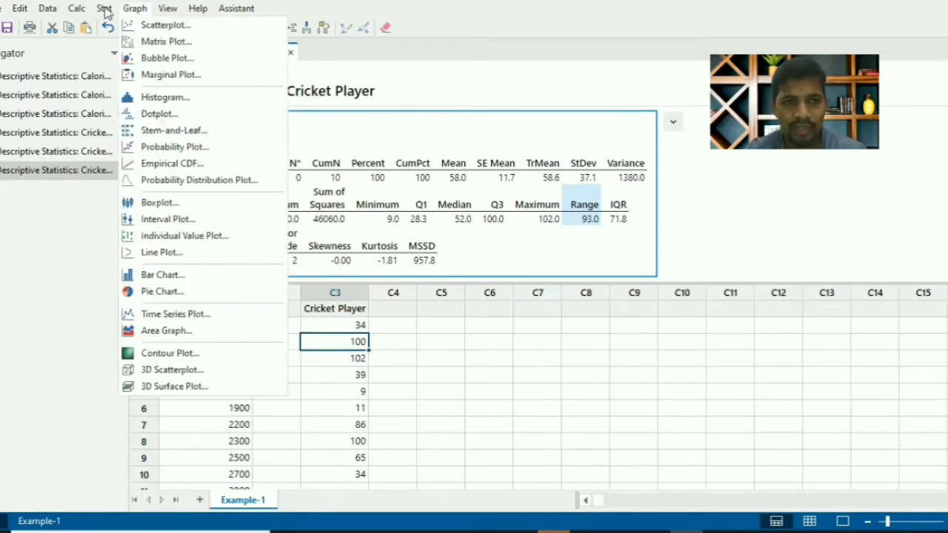
pyautogui.moveTo(104, 9)
pyautogui.moveTo(144, 24)
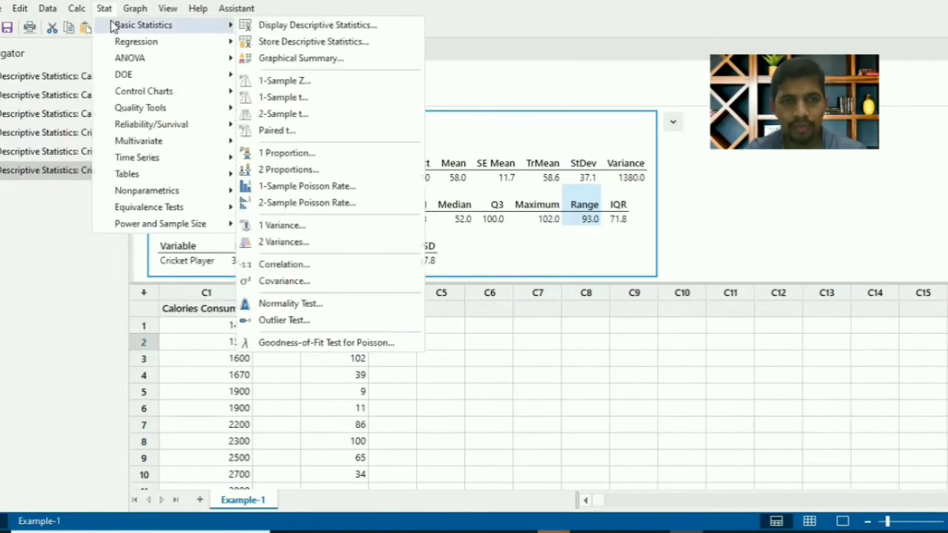
pyautogui.click(304, 42)
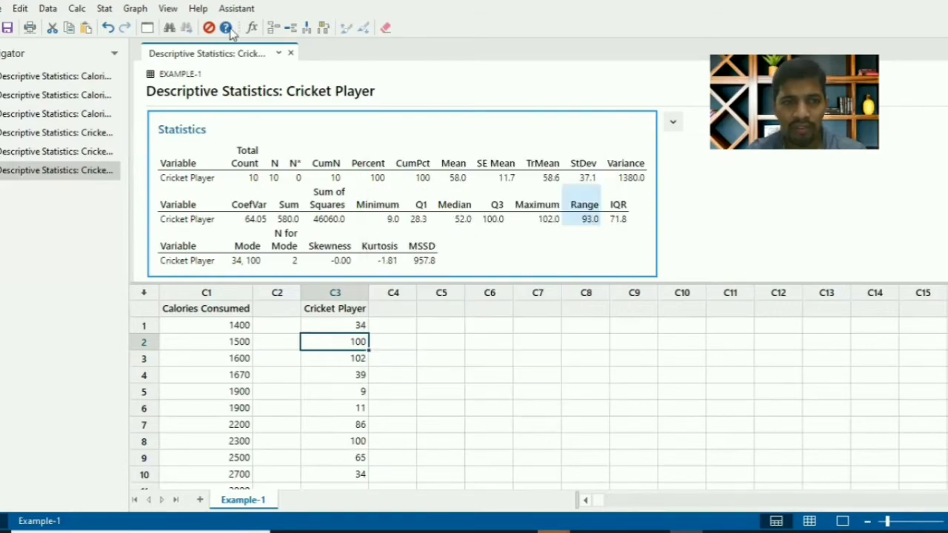
pyautogui.click(597, 145)
# Start Store Descriptive Statistics with Cricket Player as the variable
pyautogui.click(104, 9)
pyautogui.moveTo(117, 29)
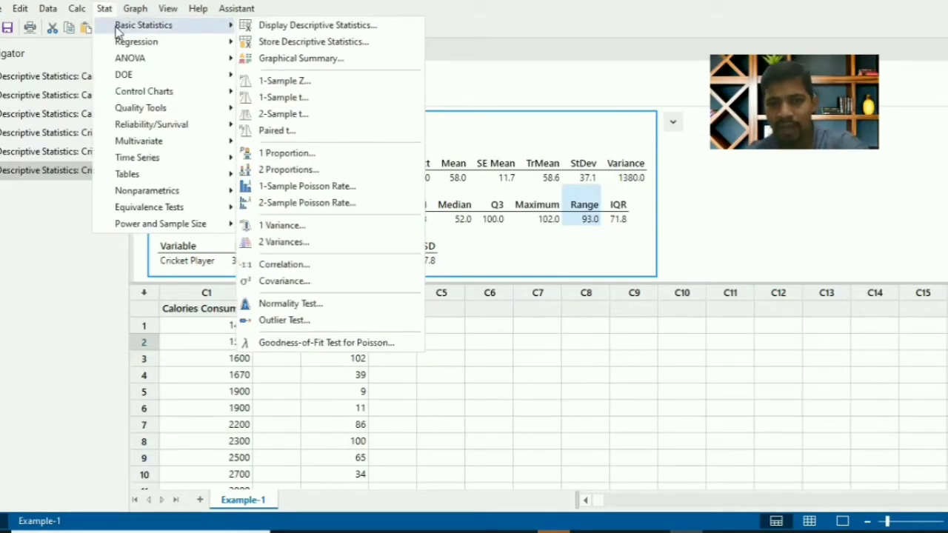
pyautogui.click(302, 43)
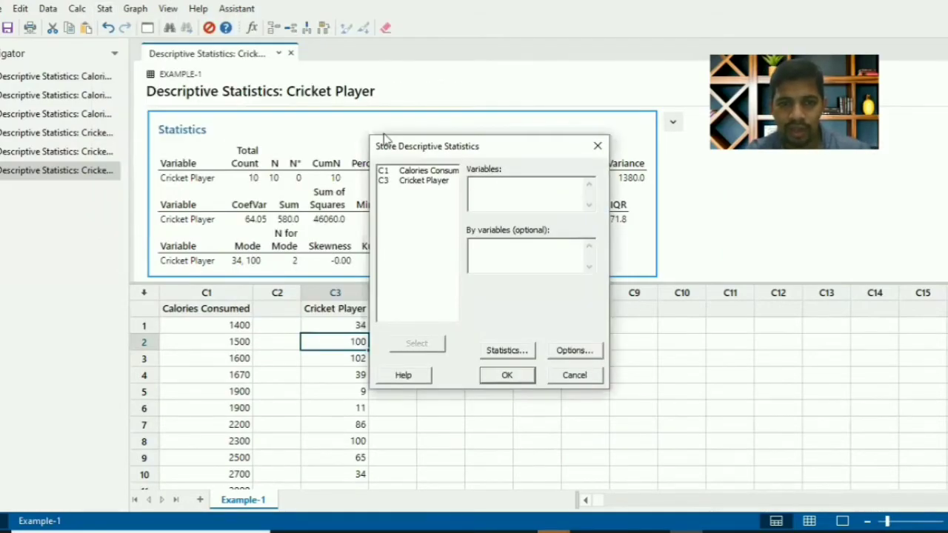
pyautogui.doubleClick(415, 185)
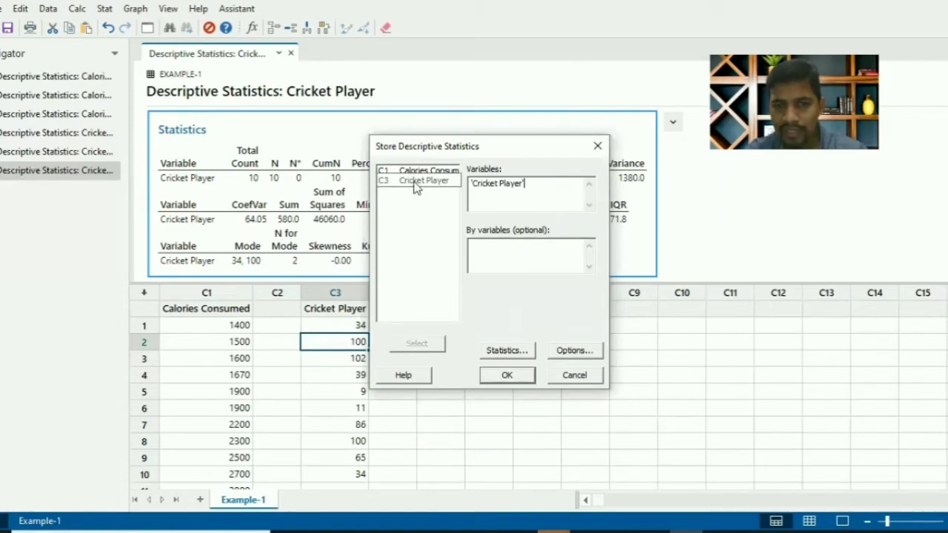
# In the statistics to store, deselect N nonmissing and add variance, standard deviation and N total
pyautogui.click(507, 351)
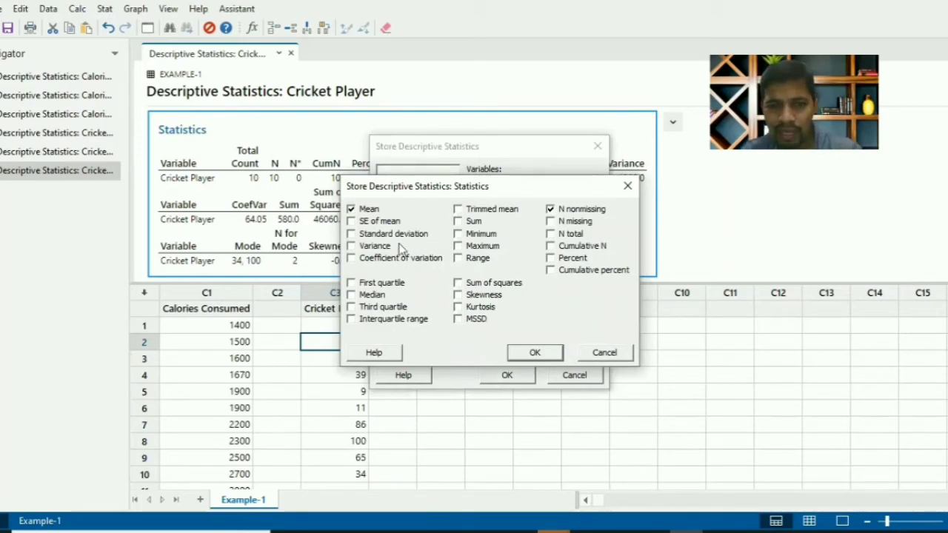
pyautogui.click(550, 210)
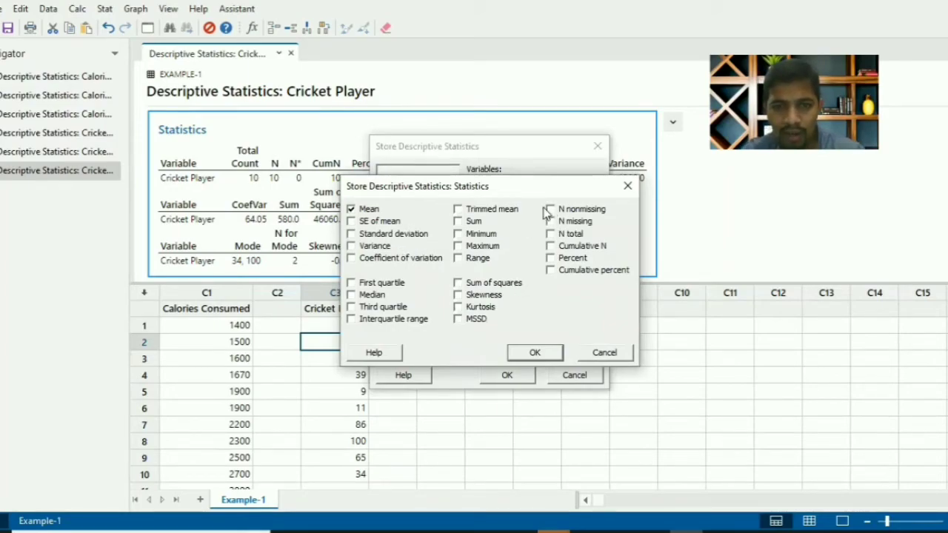
pyautogui.click(353, 247)
pyautogui.click(352, 234)
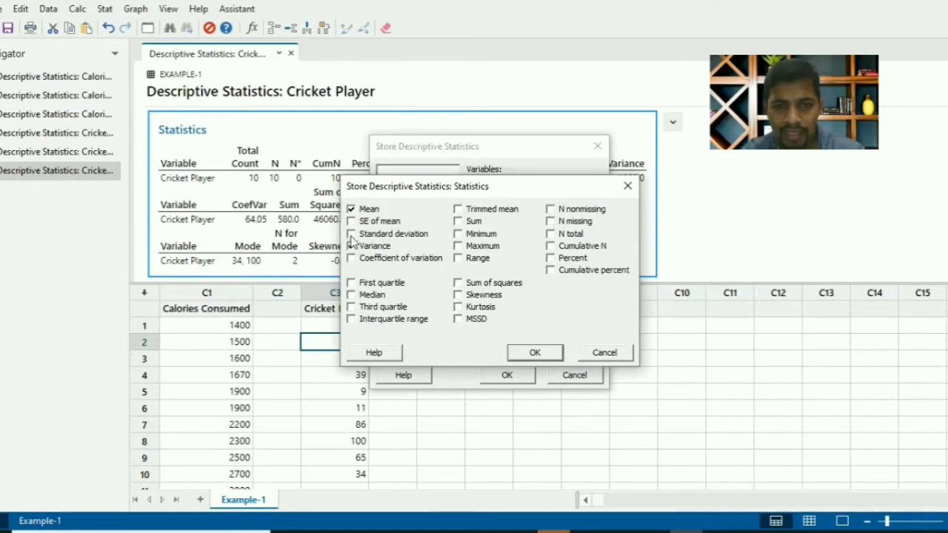
pyautogui.click(553, 235)
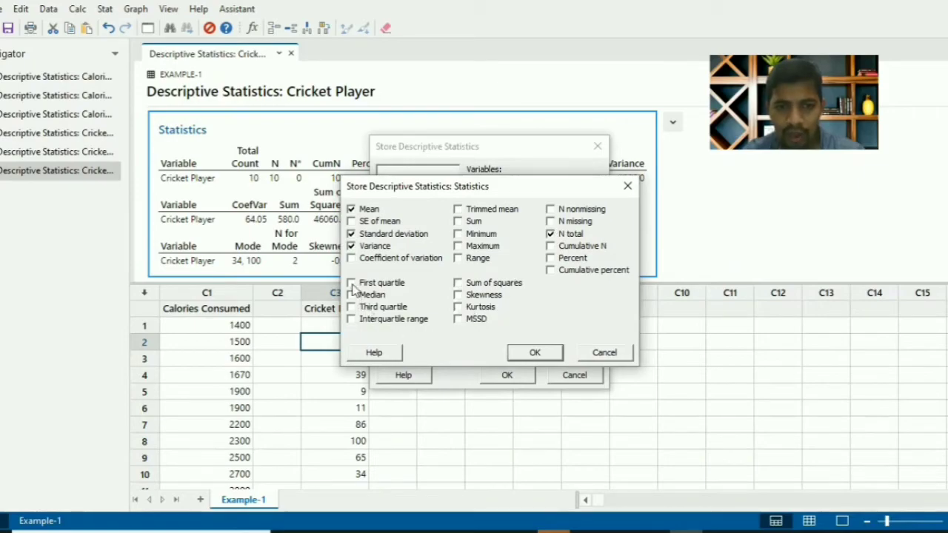
# Add first quartile, median, third quartile and interquartile range to the statistics to store
pyautogui.click(351, 284)
pyautogui.click(351, 295)
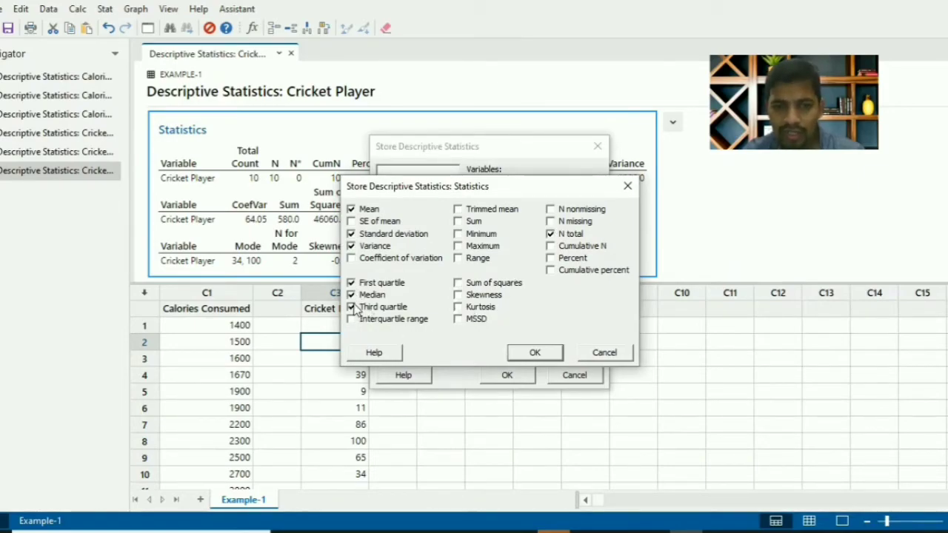
pyautogui.click(351, 307)
pyautogui.click(352, 319)
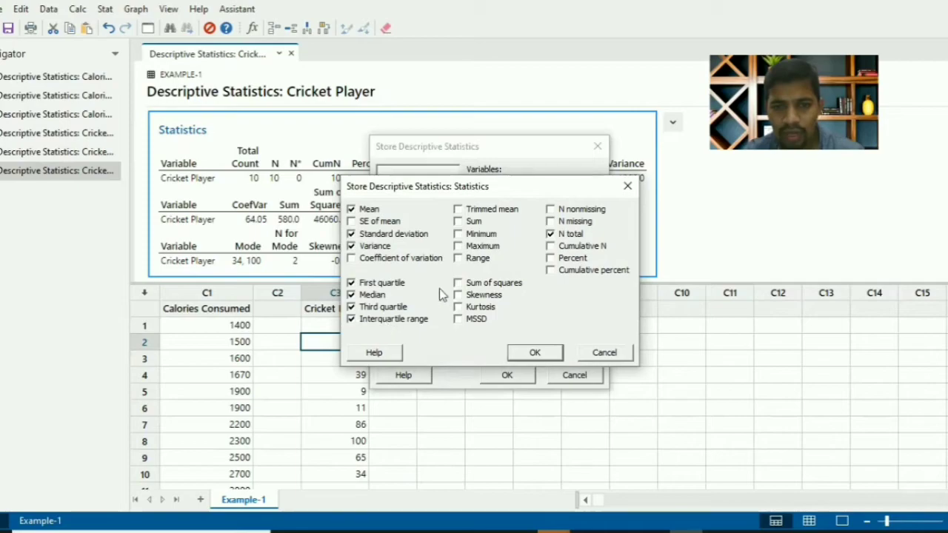
# Add minimum, maximum, range and sum, and store the selected Cricket Player statistics in the worksheet
pyautogui.click(459, 234)
pyautogui.click(459, 246)
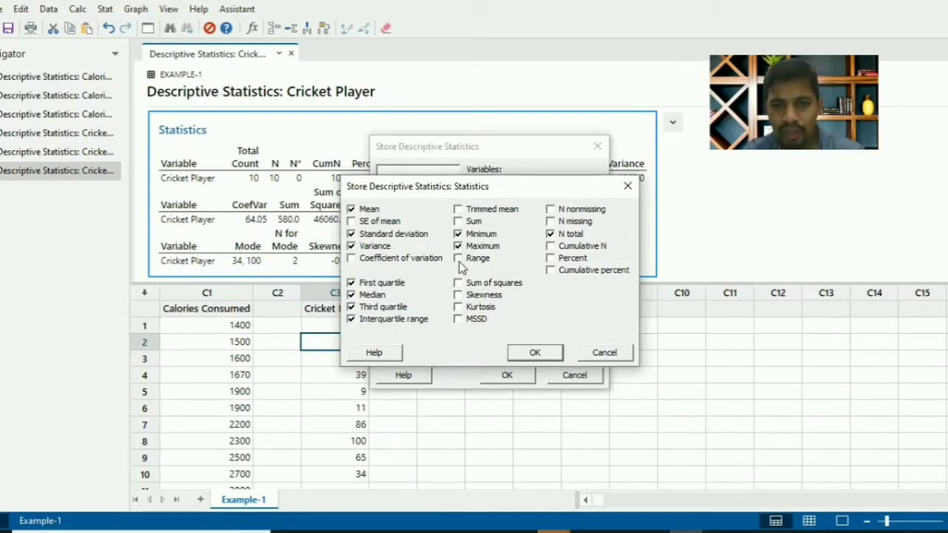
pyautogui.click(459, 258)
pyautogui.click(458, 221)
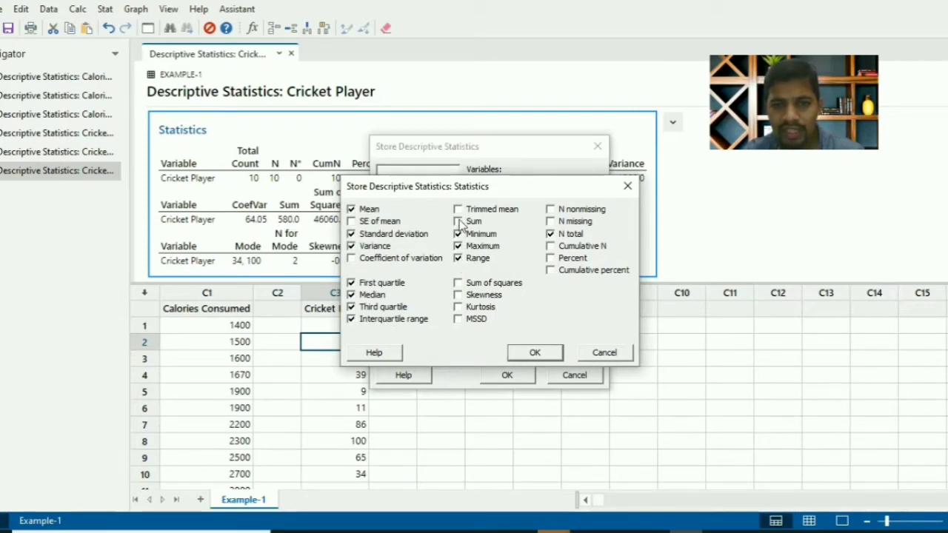
pyautogui.click(534, 355)
pyautogui.click(528, 374)
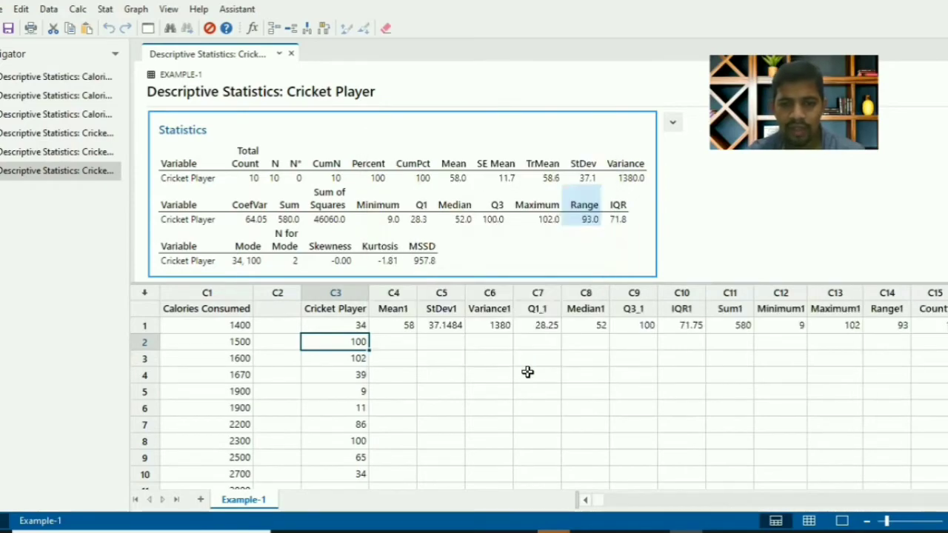
# Examine the stored statistics in row 1, from the mean in column C4 through the minimum in column C12
pyautogui.click(394, 328)
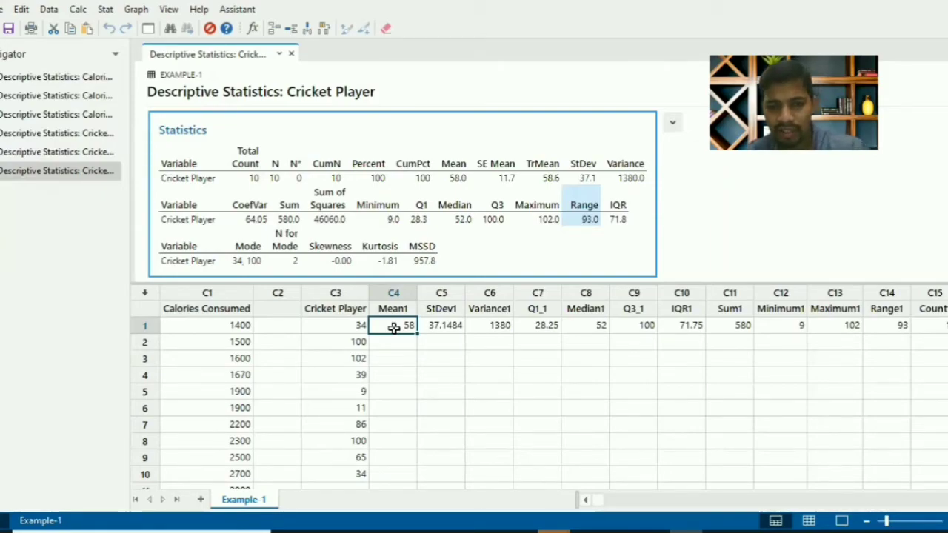
pyautogui.press('Right')
pyautogui.press('Right')
pyautogui.press('Right')
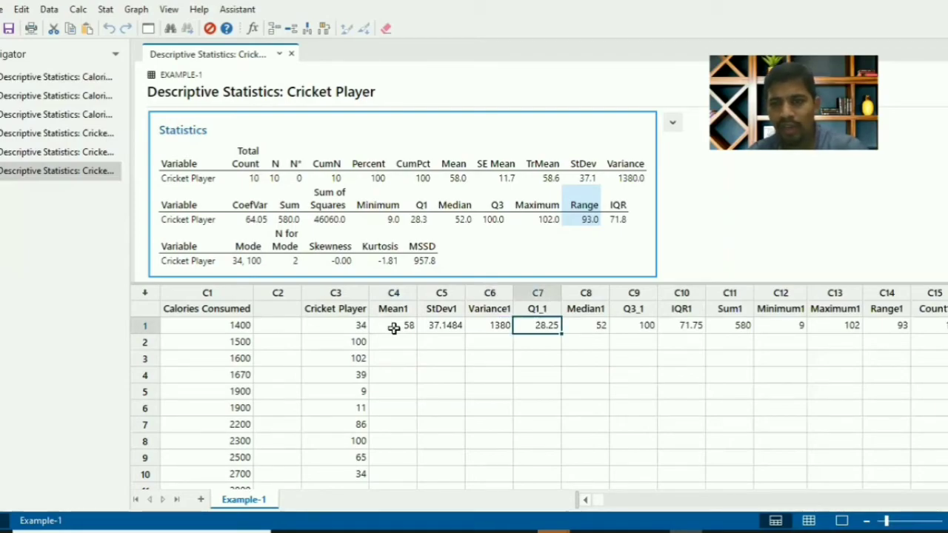
pyautogui.press('Right')
pyautogui.press('Right')
pyautogui.press('Right')
pyautogui.press('Right')
pyautogui.press('Right')
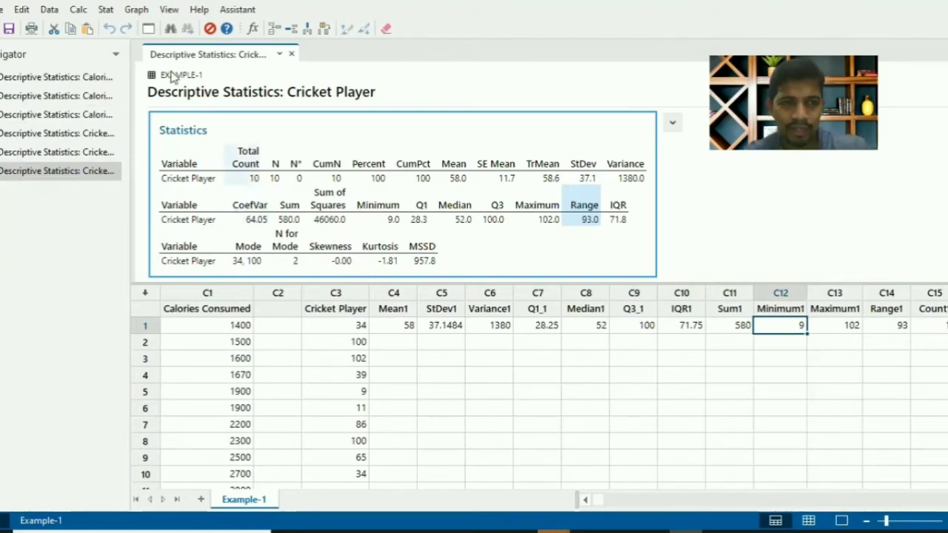
# Create a Graphical Summary for Cricket Player at the 95.0 confidence level and view the report enlarged, without editing it
pyautogui.click(137, 11)
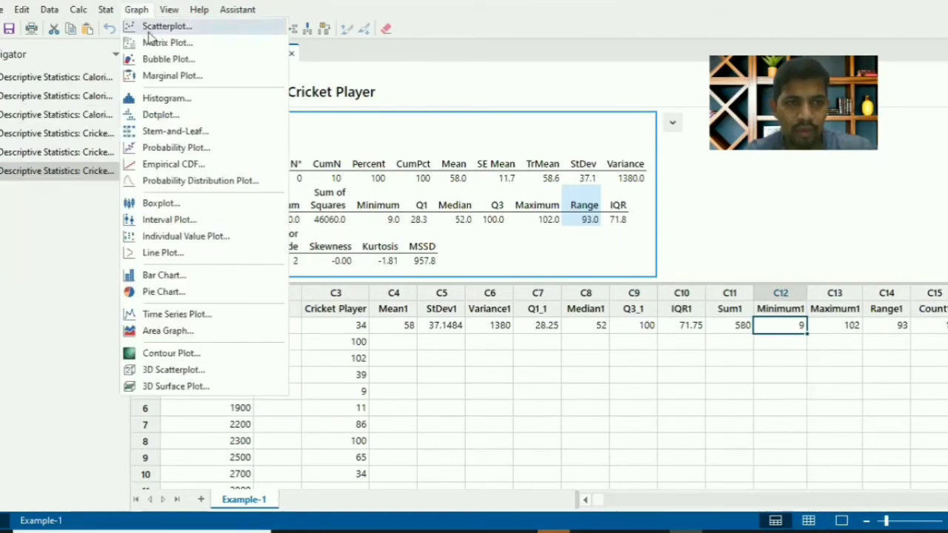
pyautogui.moveTo(110, 15)
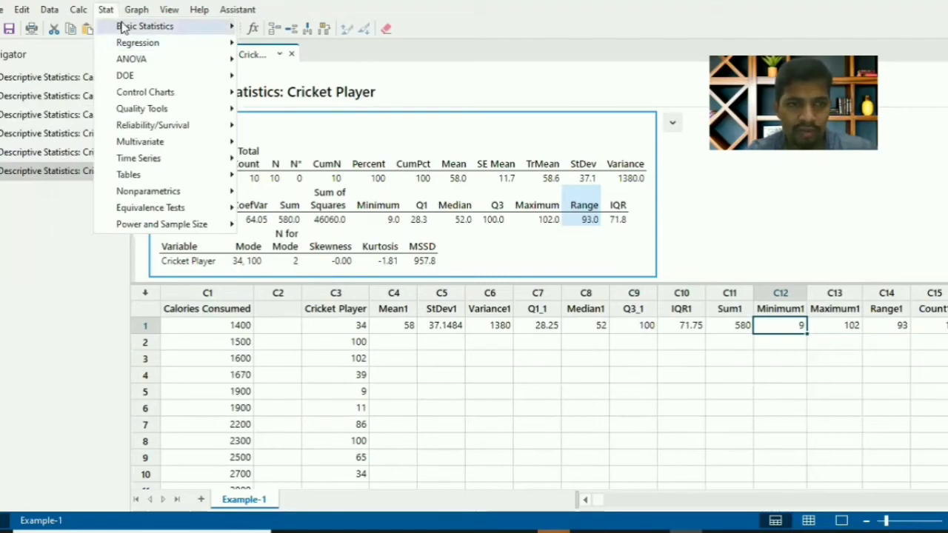
pyautogui.click(264, 59)
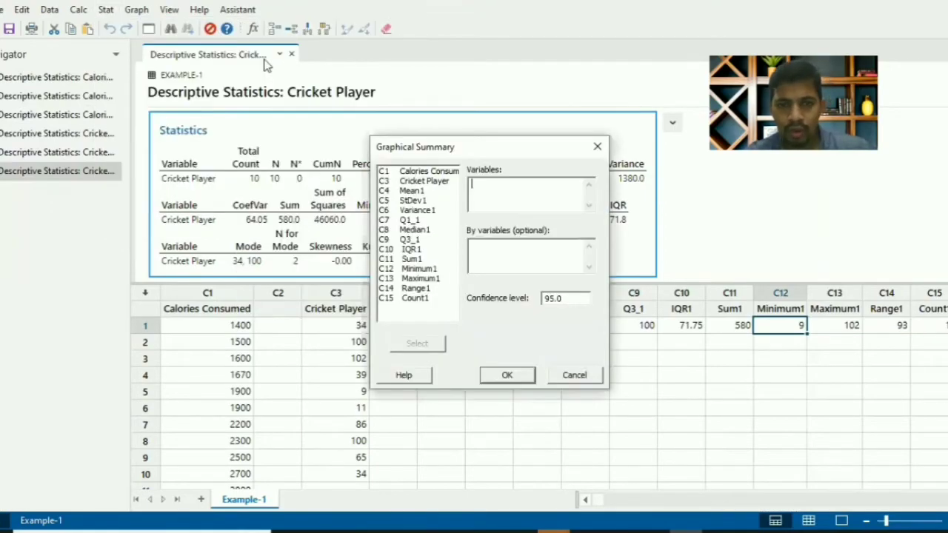
pyautogui.doubleClick(449, 182)
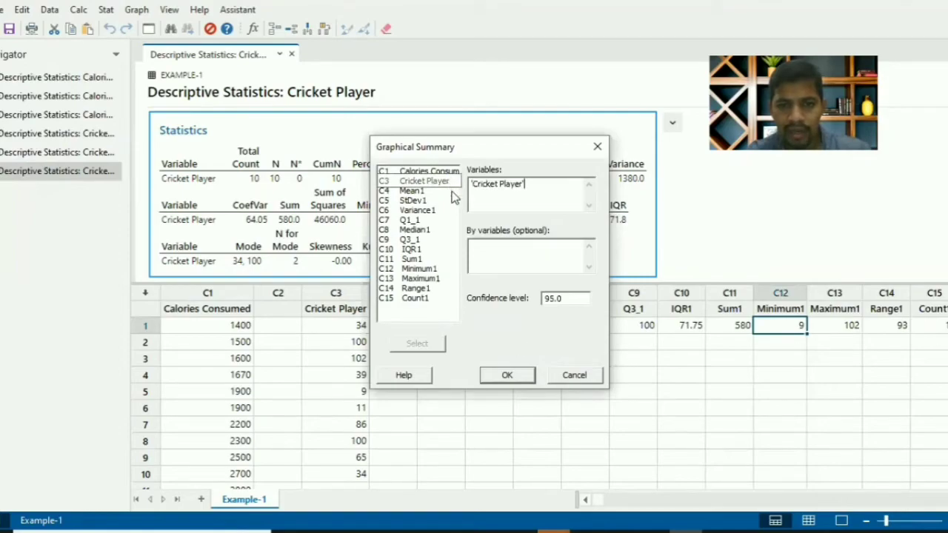
pyautogui.click(508, 375)
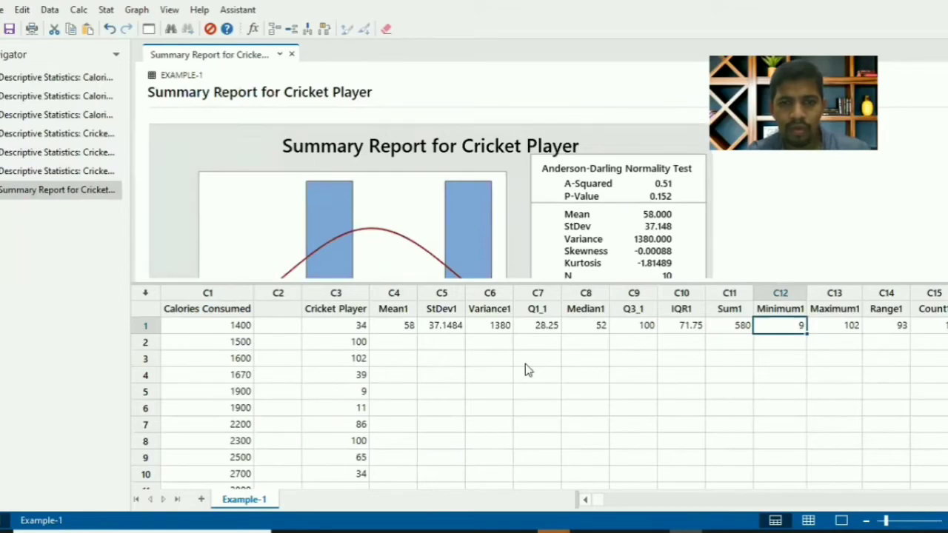
pyautogui.doubleClick(566, 138)
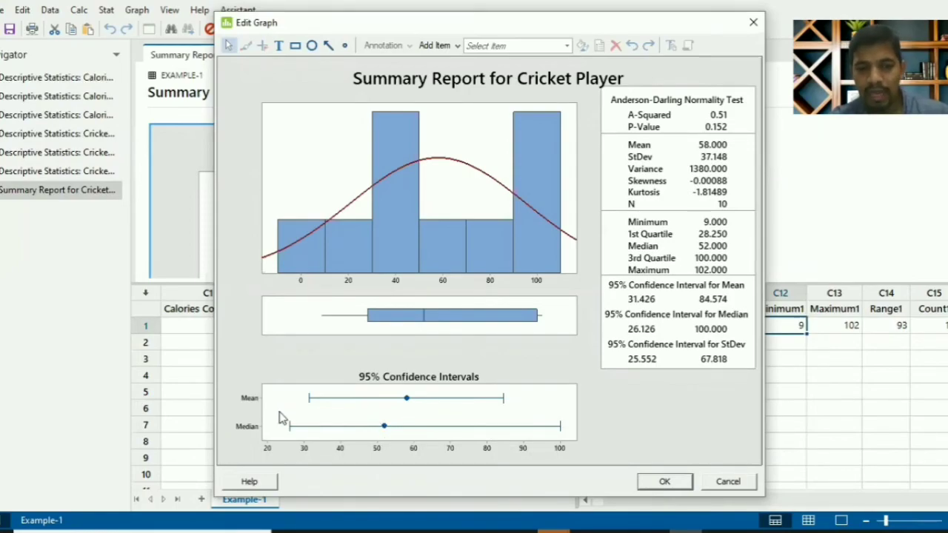
pyautogui.click(729, 482)
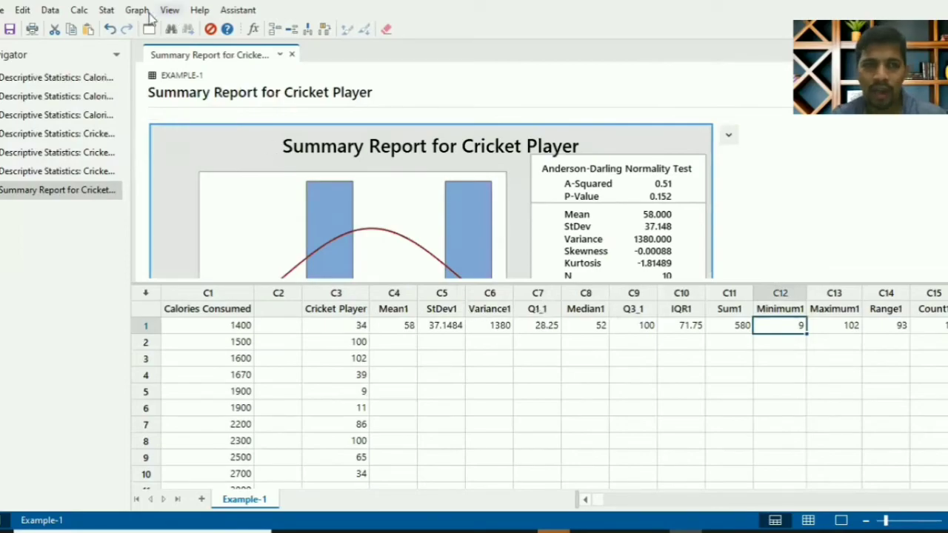
# Display descriptive statistics for Cricket Player with a histogram with normal curve and a boxplot of the data
pyautogui.click(136, 10)
pyautogui.moveTo(106, 9)
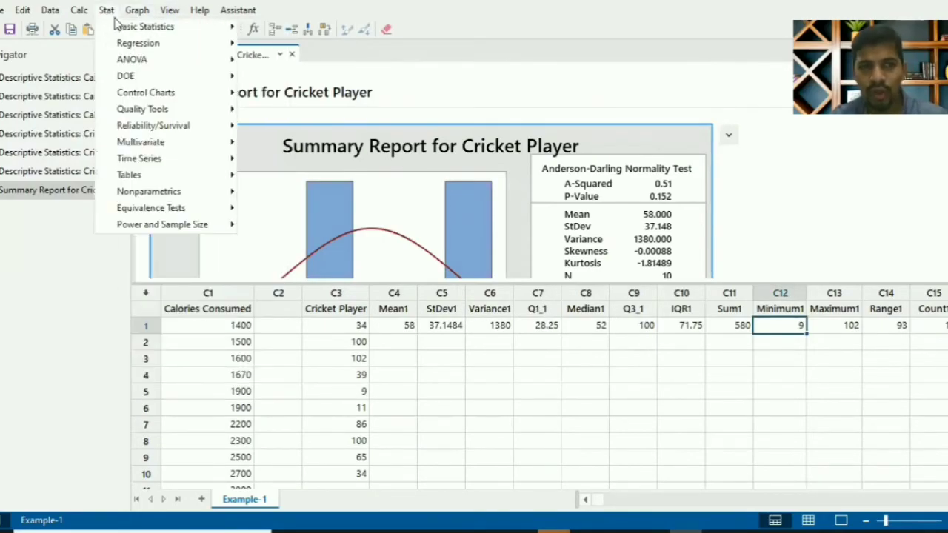
pyautogui.moveTo(118, 28)
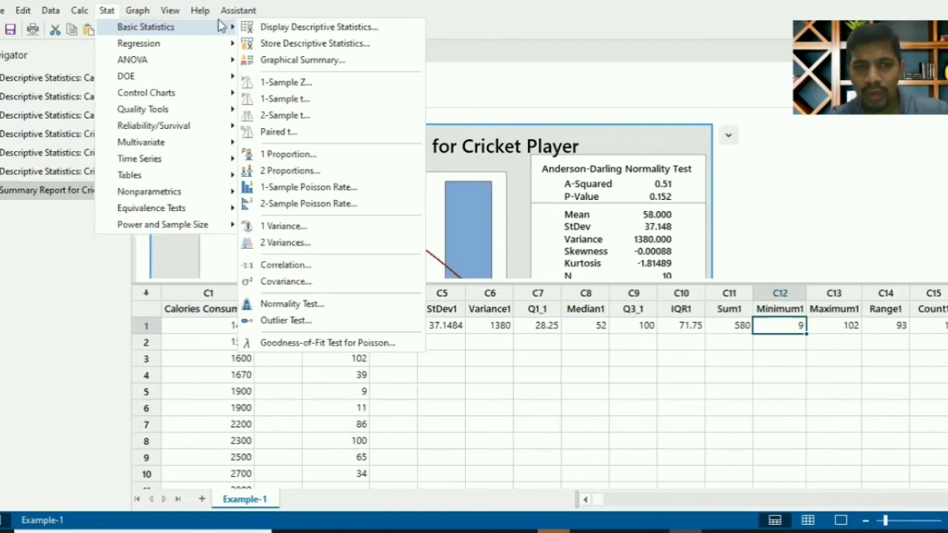
pyautogui.moveTo(137, 12)
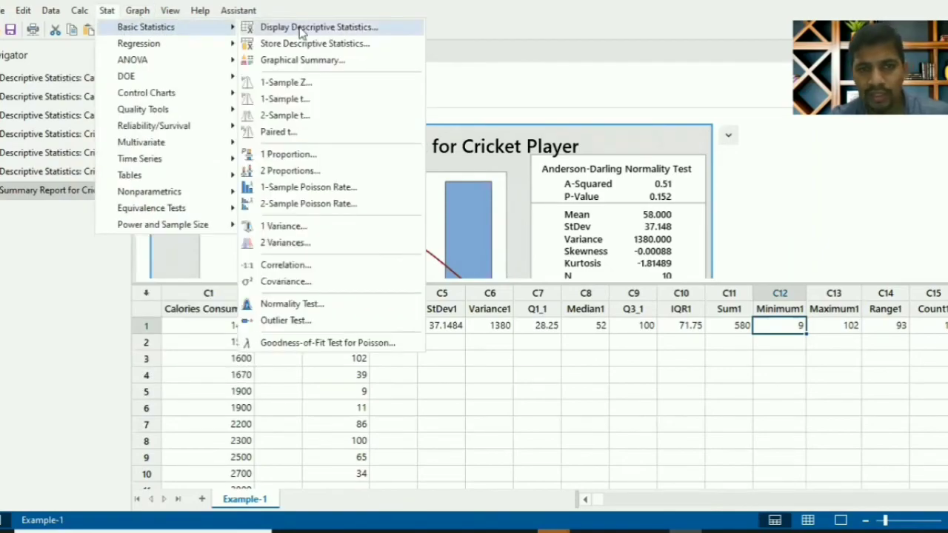
pyautogui.click(302, 29)
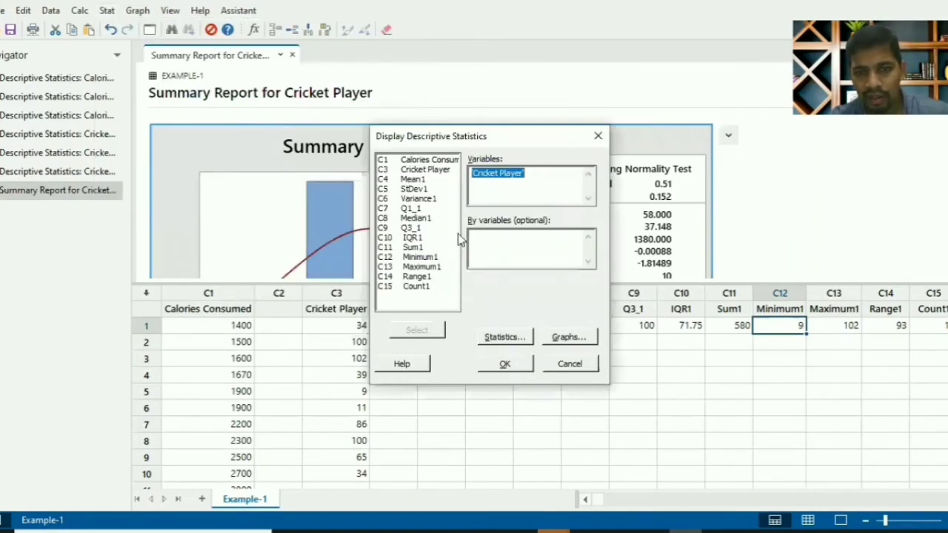
pyautogui.click(570, 339)
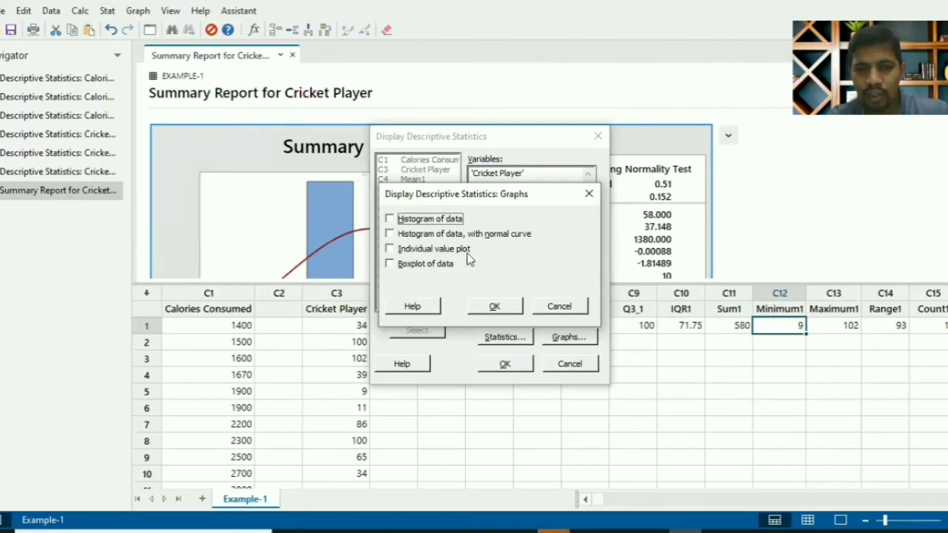
pyautogui.click(400, 266)
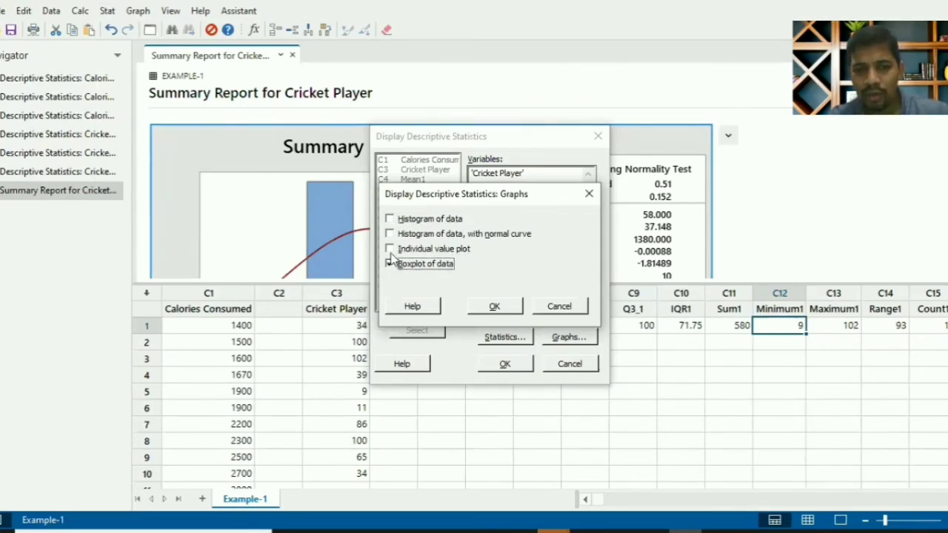
pyautogui.click(390, 251)
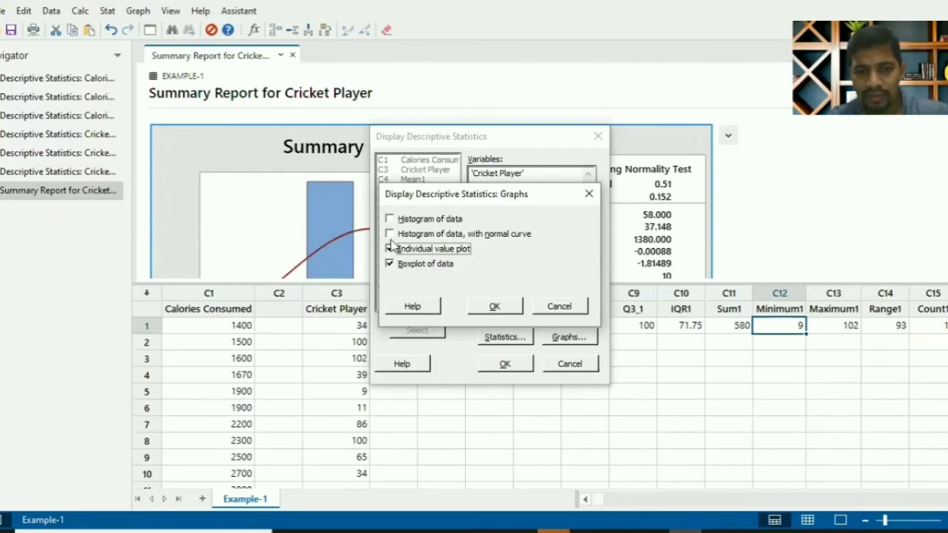
pyautogui.click(390, 235)
pyautogui.click(391, 249)
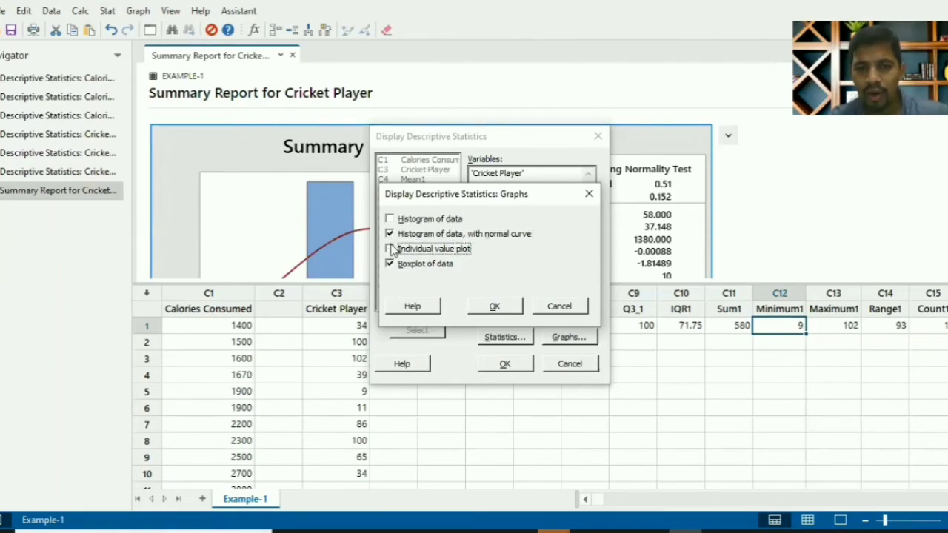
pyautogui.click(495, 307)
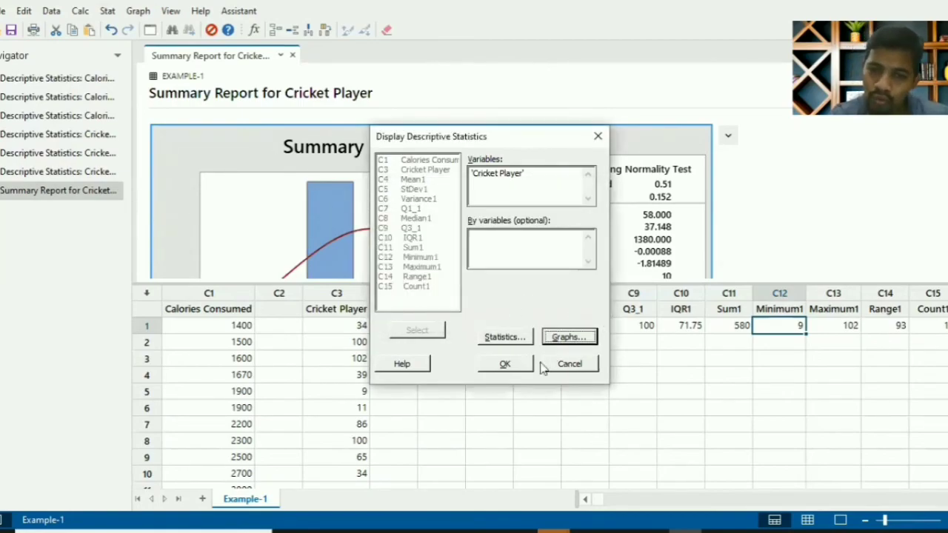
pyautogui.click(505, 363)
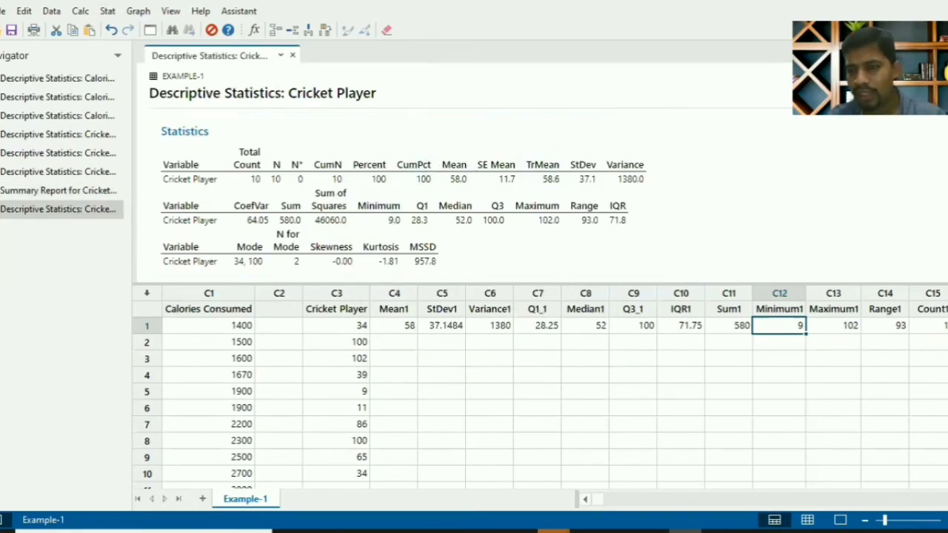
# View the histogram with normal curve and the boxplot of Cricket Player enlarged, without editing either graph
pyautogui.scroll(-3, 400, 196)
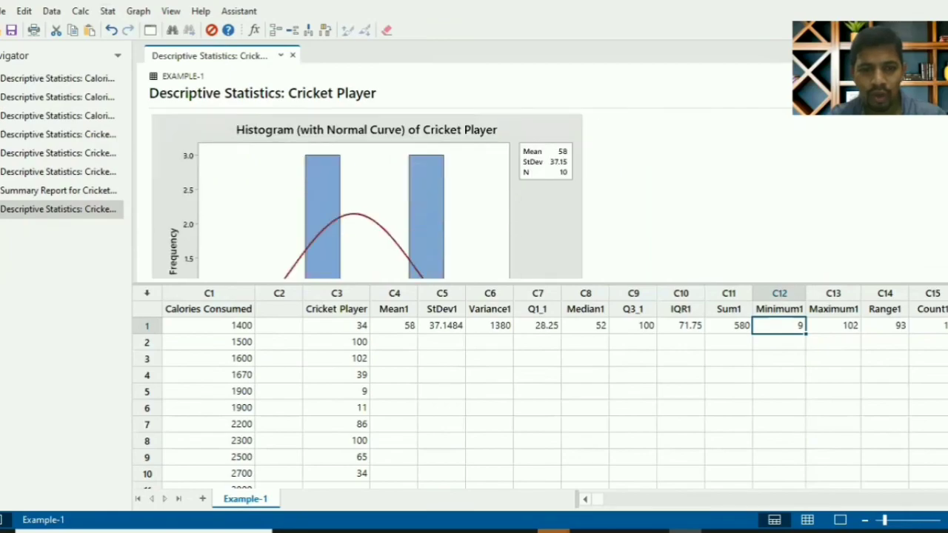
pyautogui.doubleClick(537, 198)
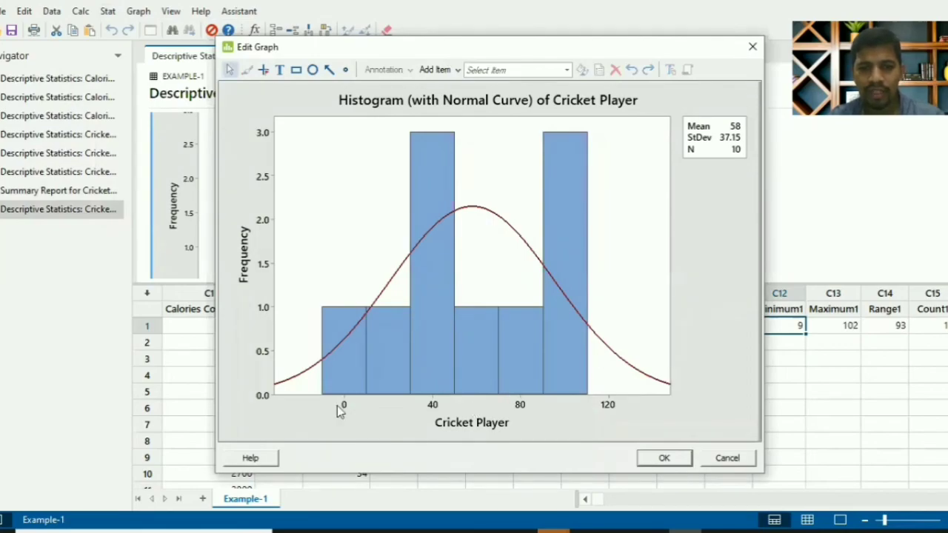
pyautogui.press('Escape')
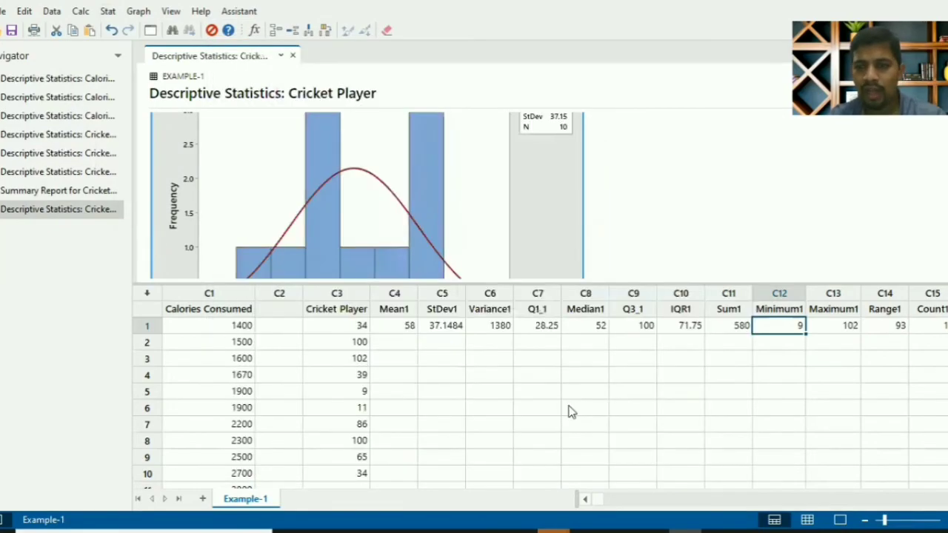
pyautogui.scroll(-5, 528, 168)
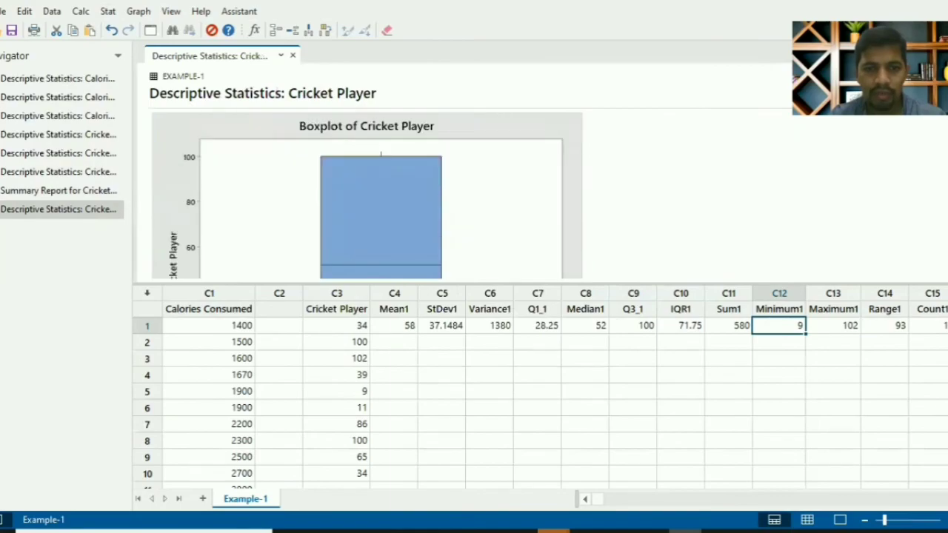
pyautogui.doubleClick(529, 174)
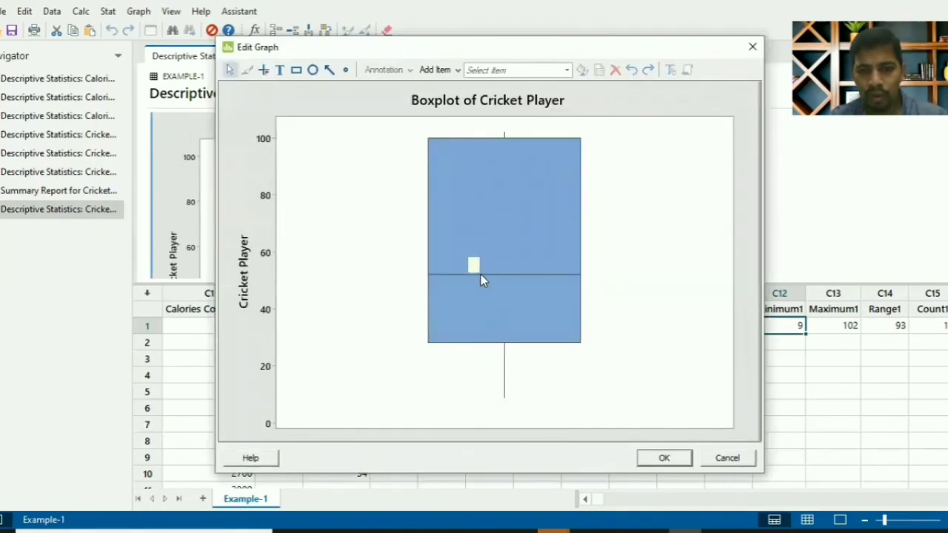
pyautogui.moveTo(482, 280)
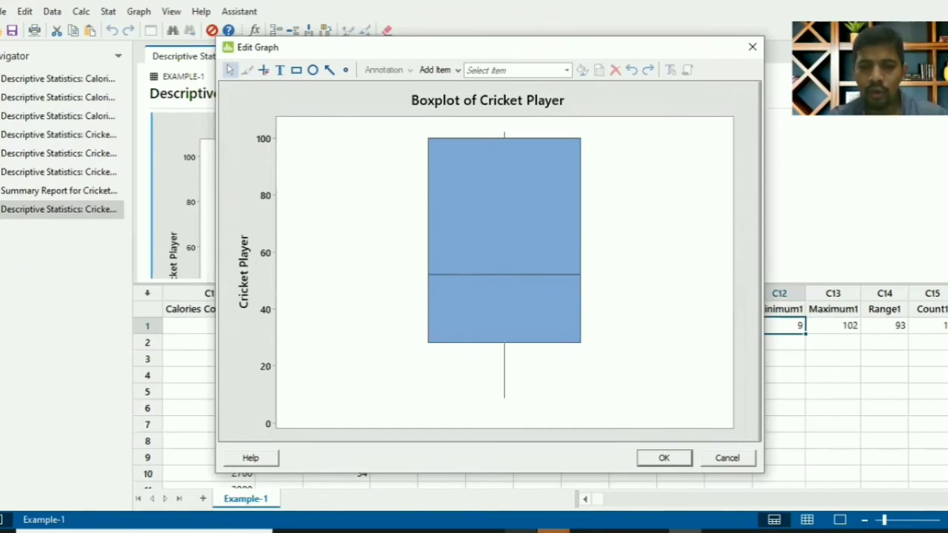
# Switch to the PowerPoint presentation, start the slide show from the current slide and advance to the "Connect…" slide
pyautogui.moveTo(454, 530)
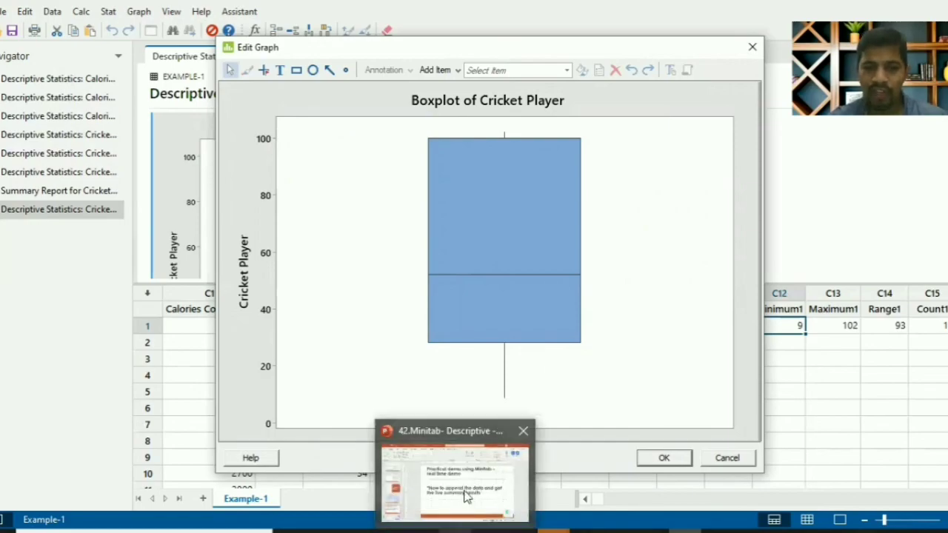
pyautogui.click(467, 495)
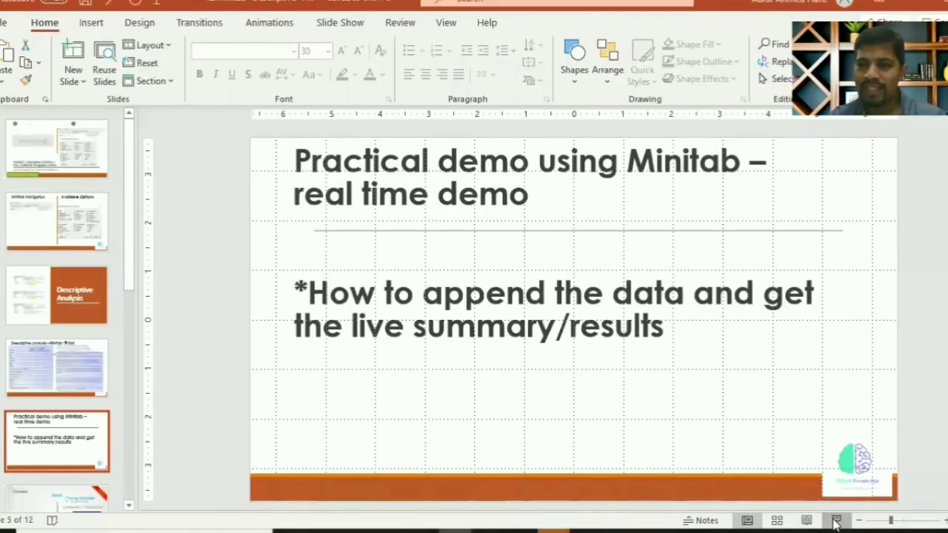
pyautogui.hotkey('shift', 'F5')
pyautogui.press('Right')
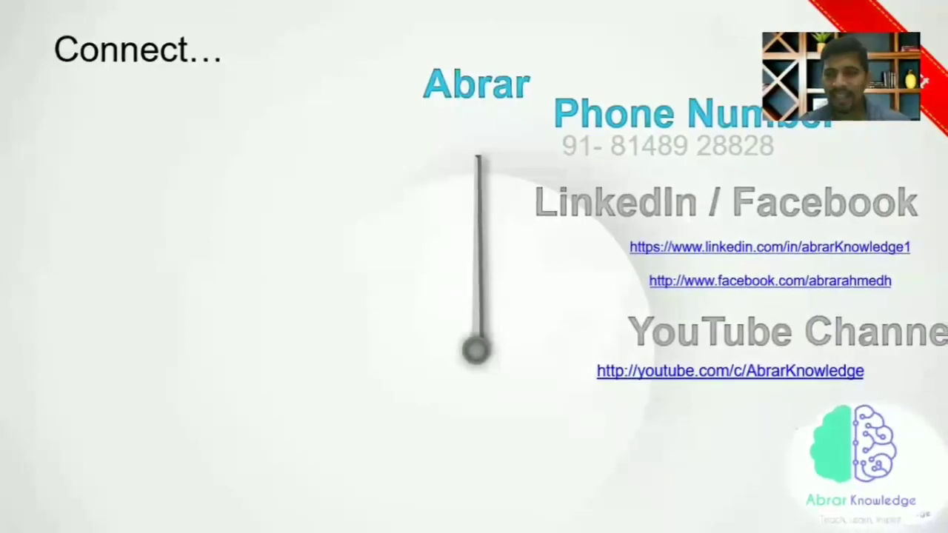